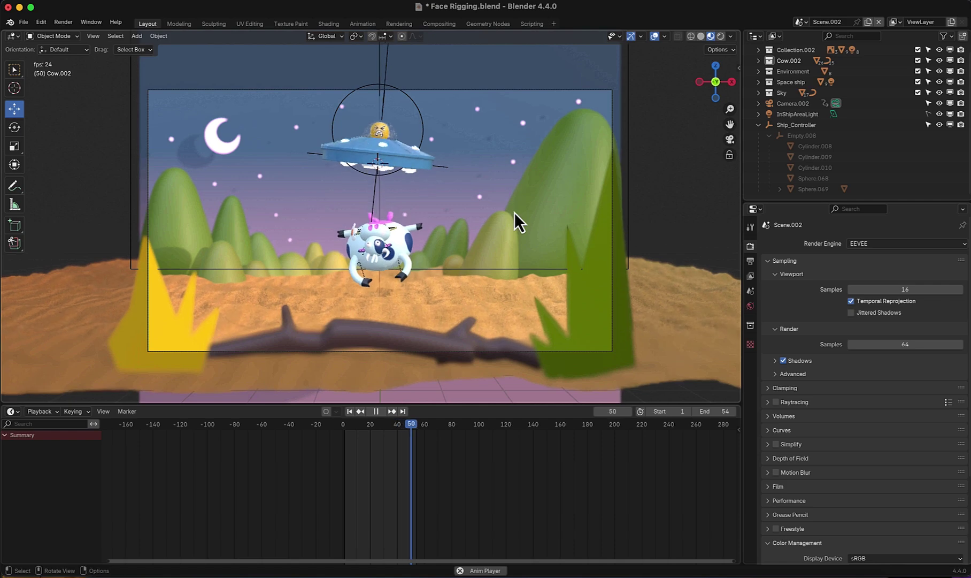
- Play the UFO and cow animation, then pause it around frame 40
key("Escape")
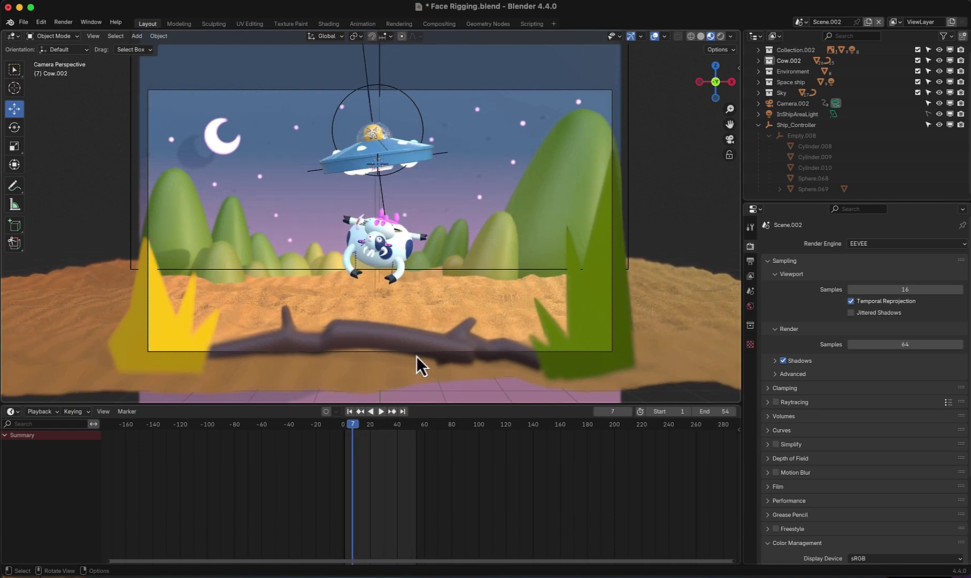
key("space")
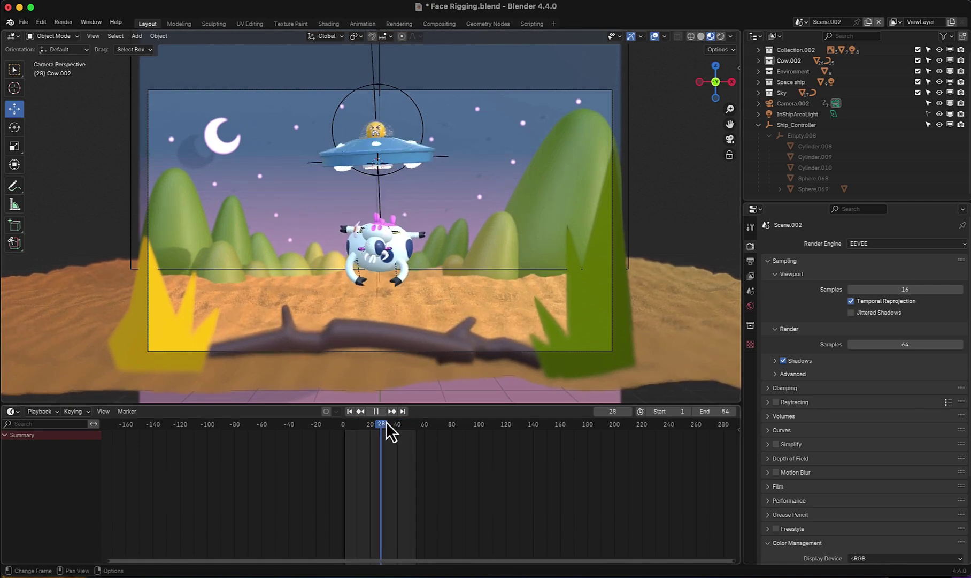
left_click_drag(387, 421, 398, 421)
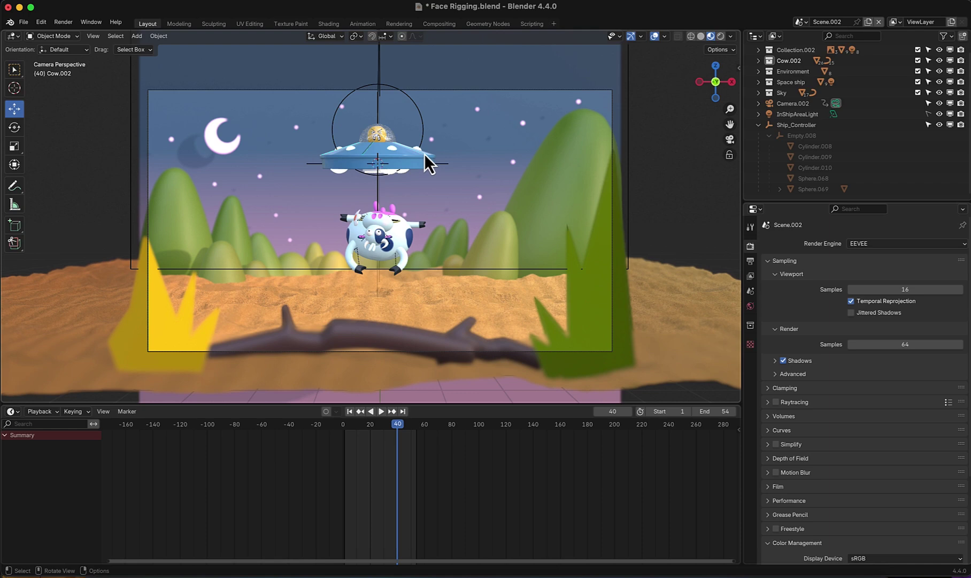
- Switch to Rendered shading and snap the 3D cursor to the selected UFO saucer
left_click(719, 37)
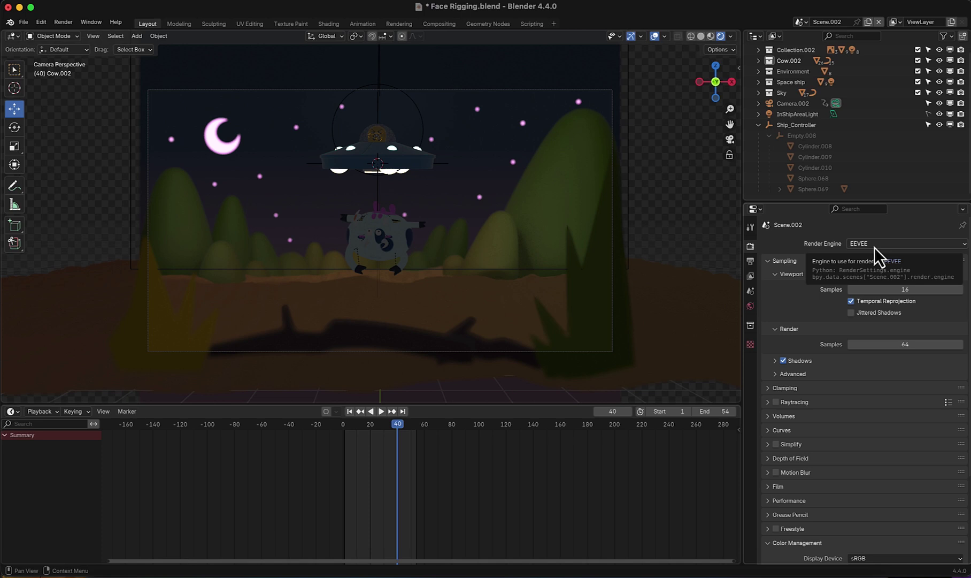
left_click(422, 168)
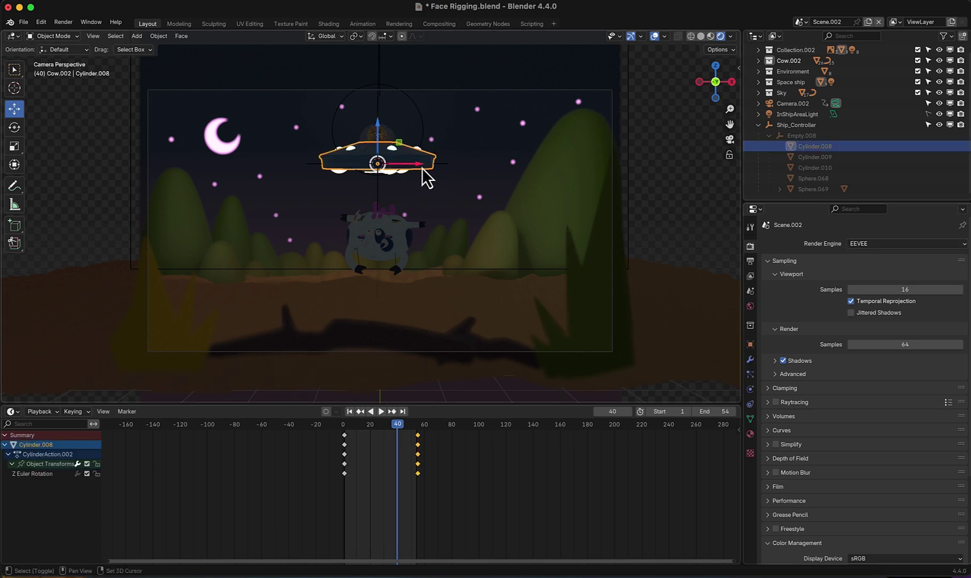
key("shift+s")
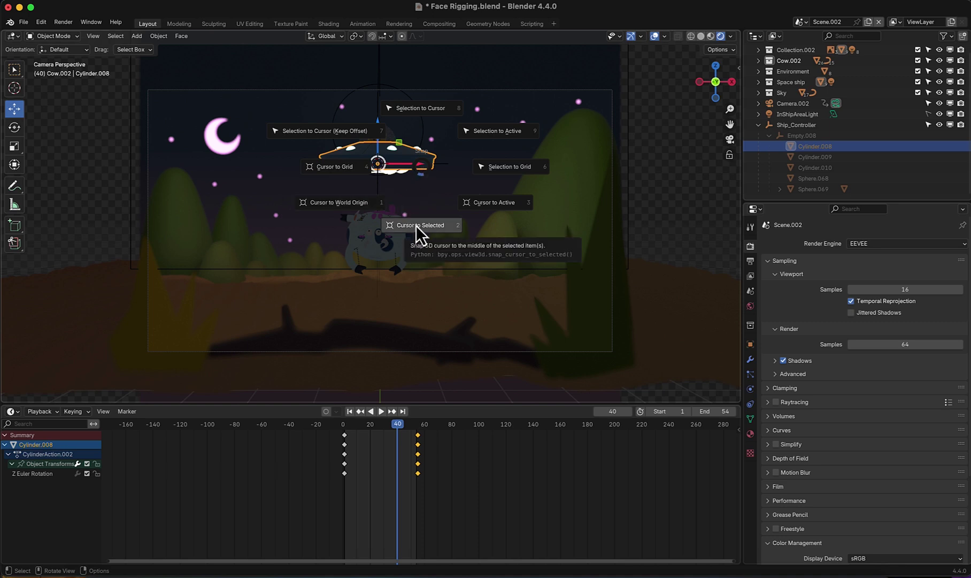
left_click(422, 227)
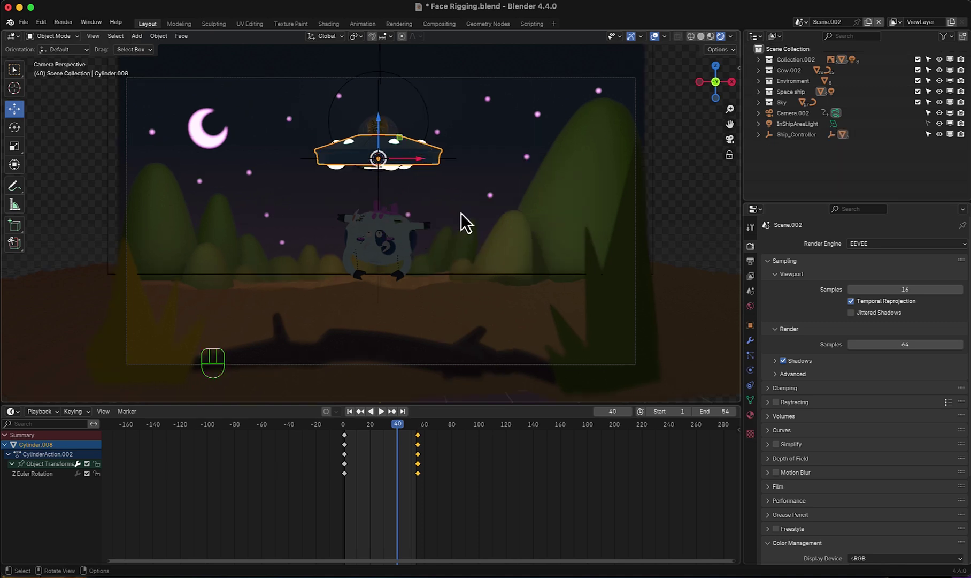
- Add a spot light at the UFO and set its power to 2000 W
key("shift+a")
mouse_move(462, 214)
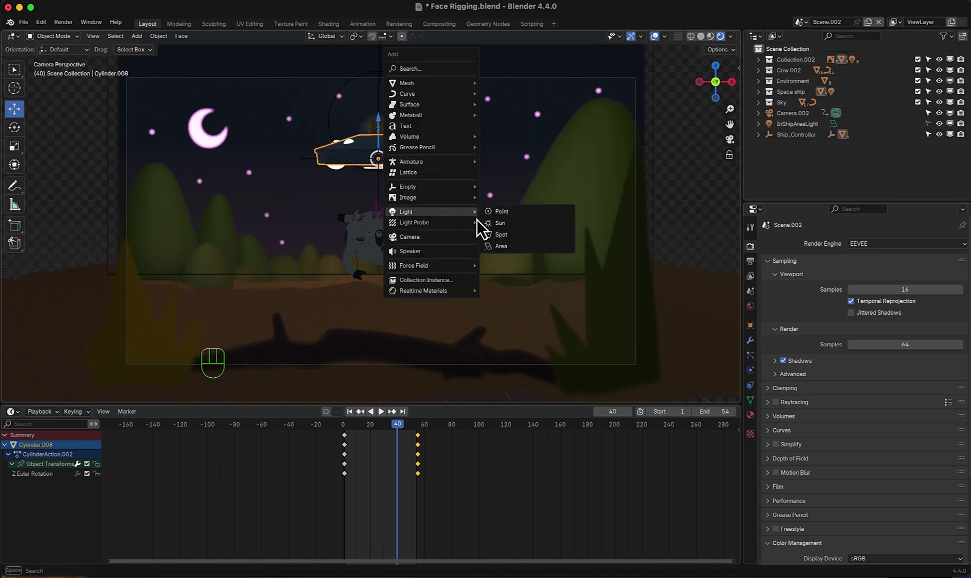
left_click(490, 233)
left_click(751, 370)
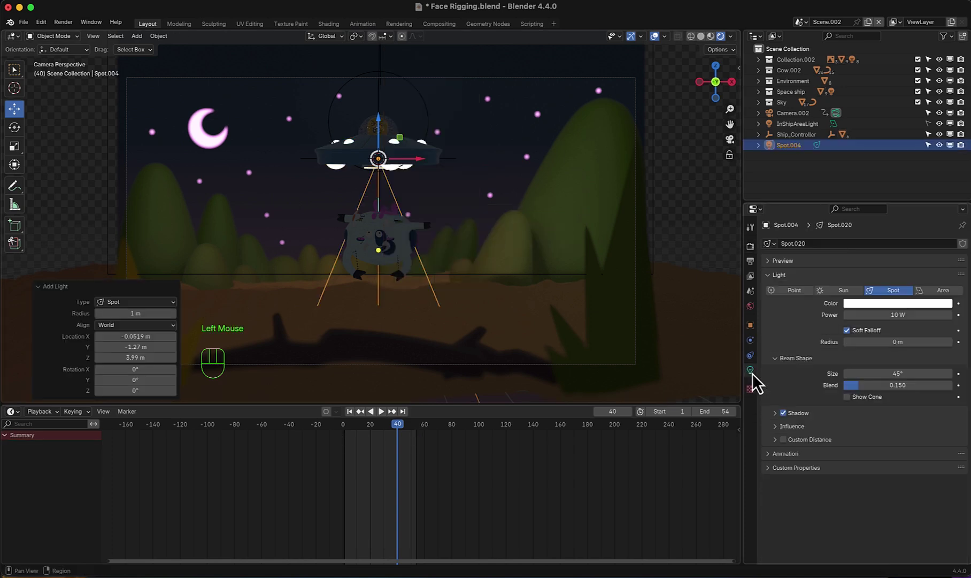
left_click(887, 314)
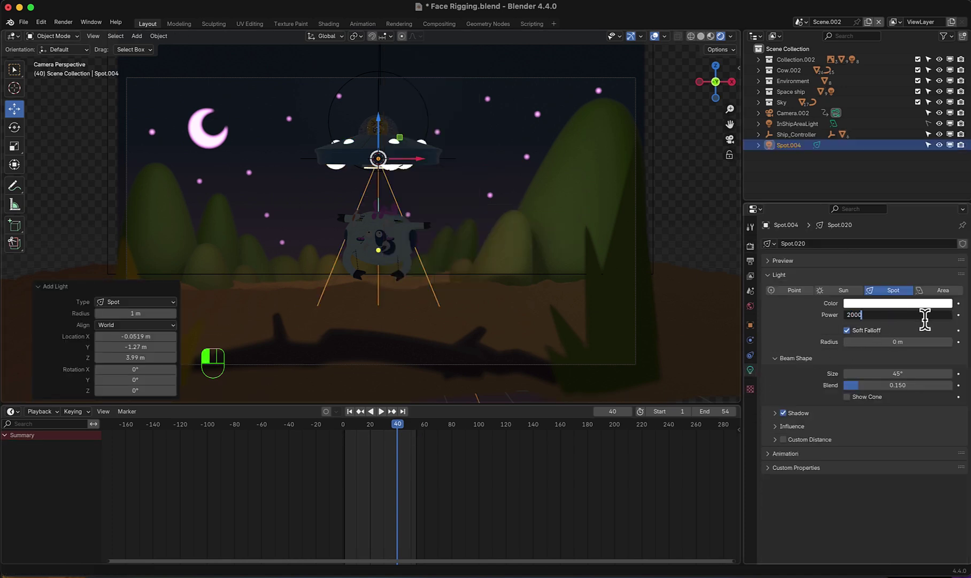
key("Return")
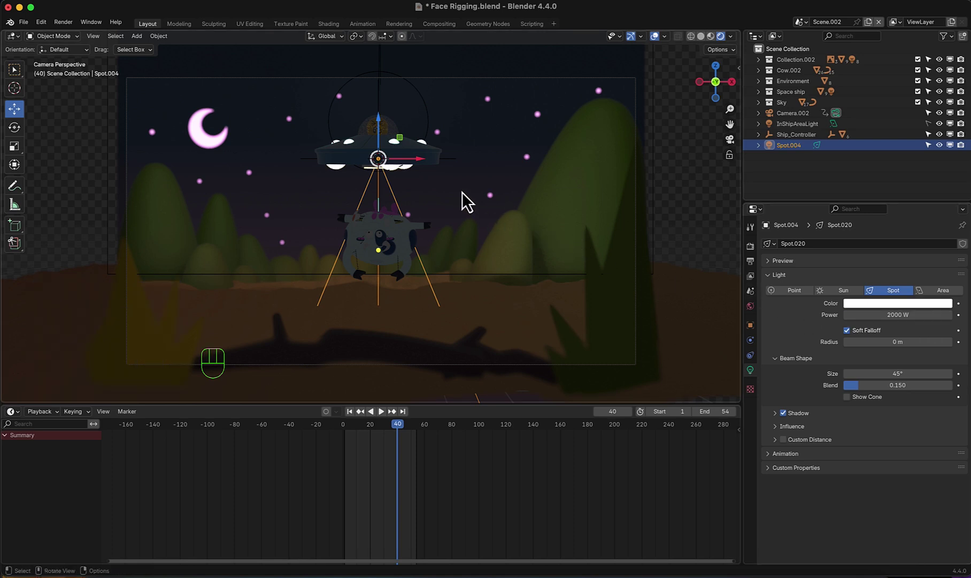
- Raise the spotlight about 0.34 m on Z into the saucer
scroll(458, 186, "up", 5)
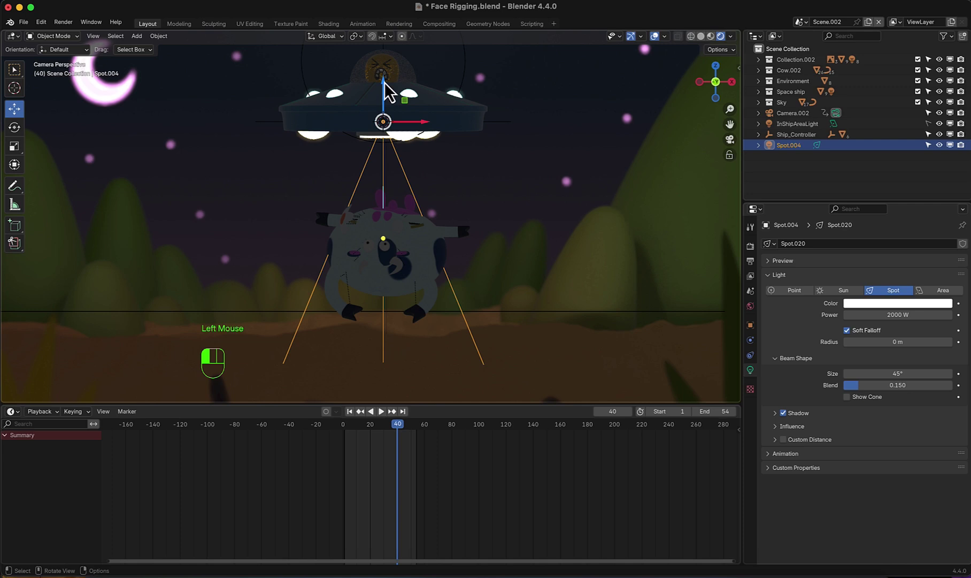
mouse_move(384, 79)
left_mouse_down()
mouse_move(382, 105)
mouse_move(382, 39)
mouse_move(386, 59)
left_mouse_up()
key("Escape")
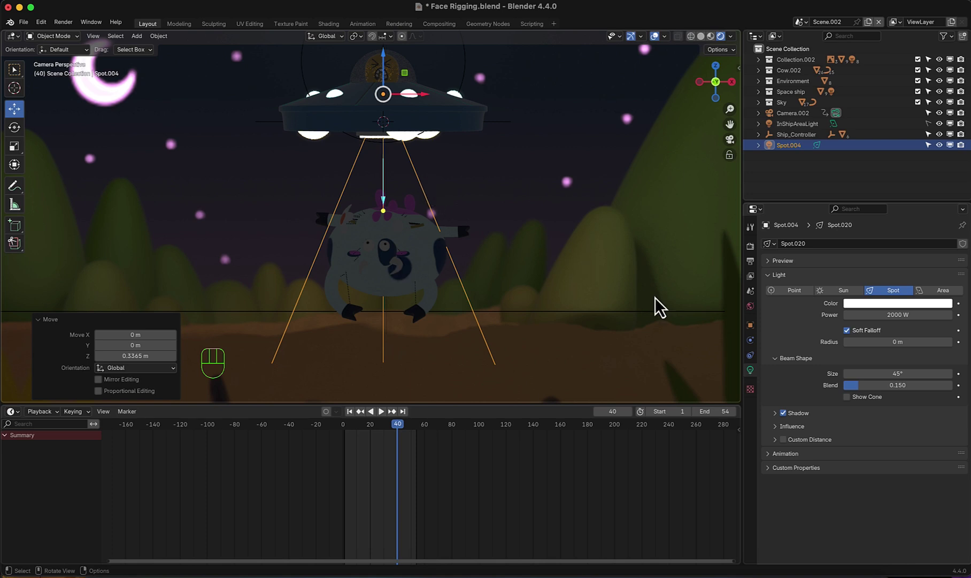
- Add the Space ship collection to the spotlight's shadow linking with shadow casting turned off
left_click(751, 326)
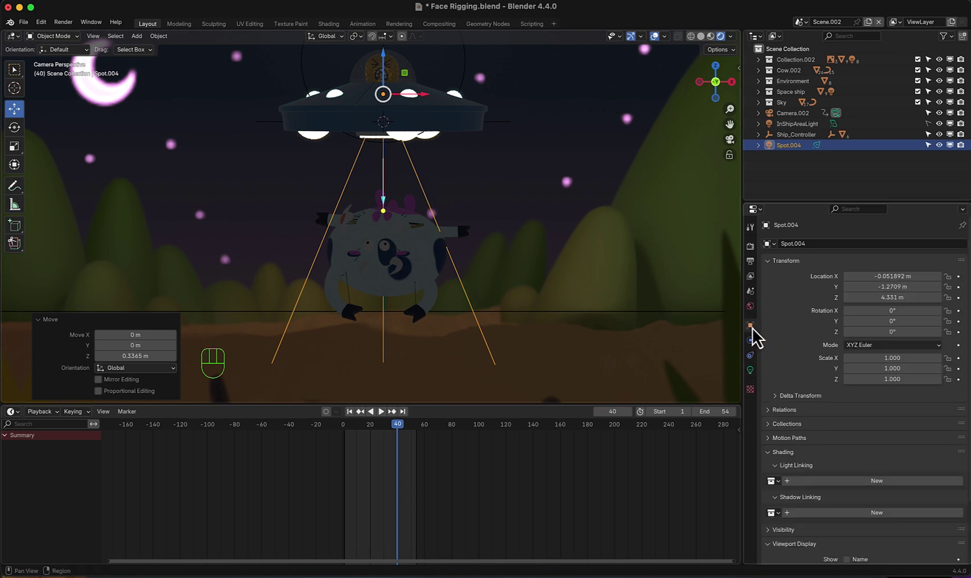
scroll(782, 330, "down", 3)
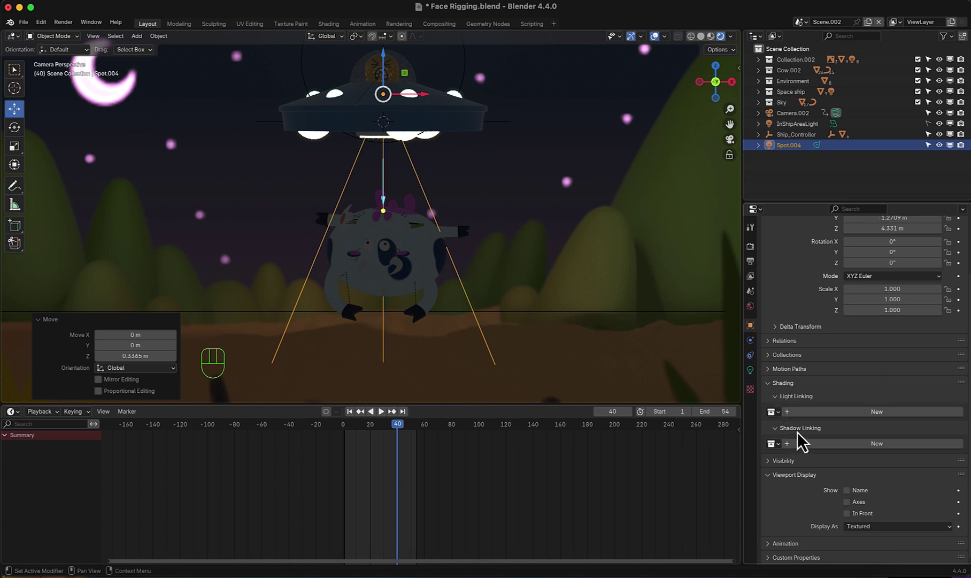
left_click(841, 445)
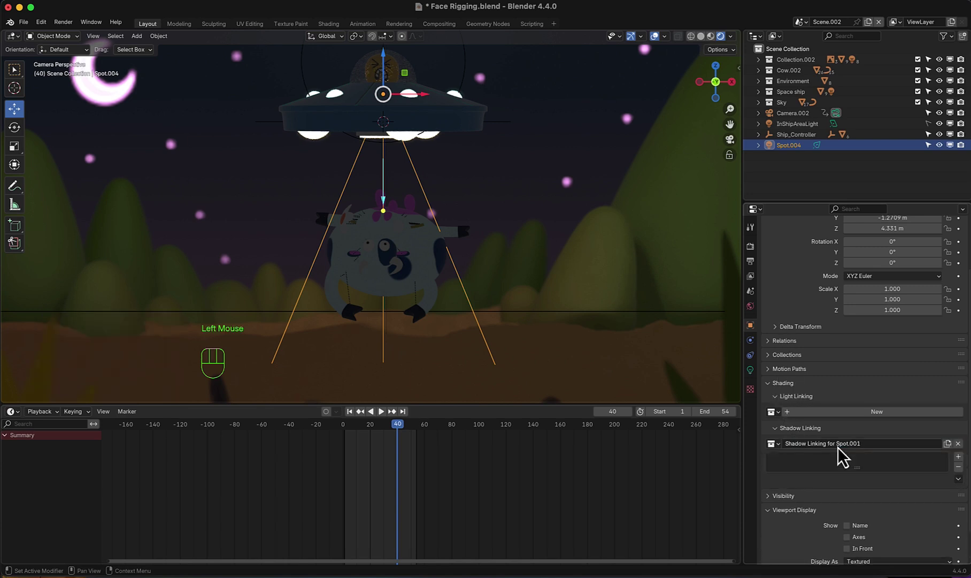
left_click(791, 92)
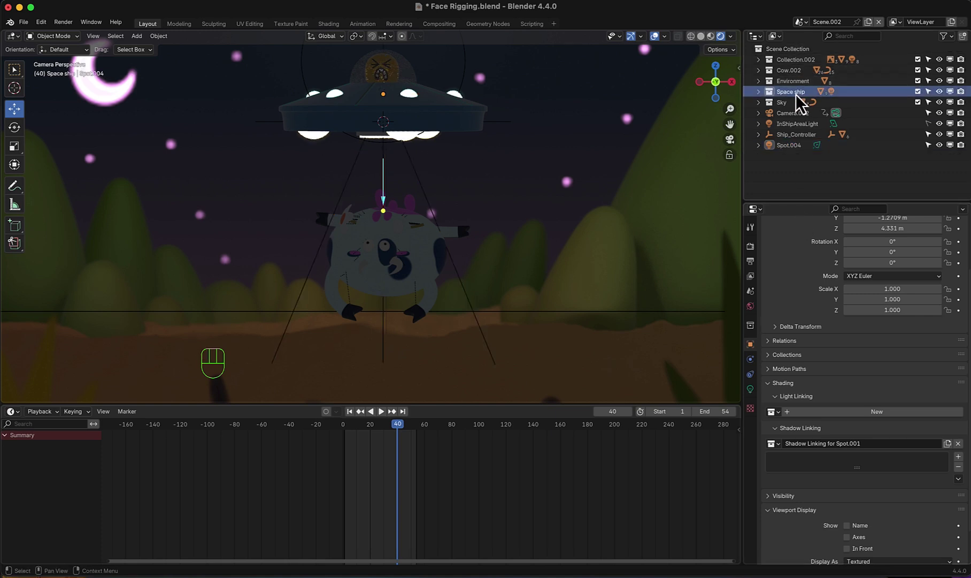
left_click(917, 92)
left_click(918, 92)
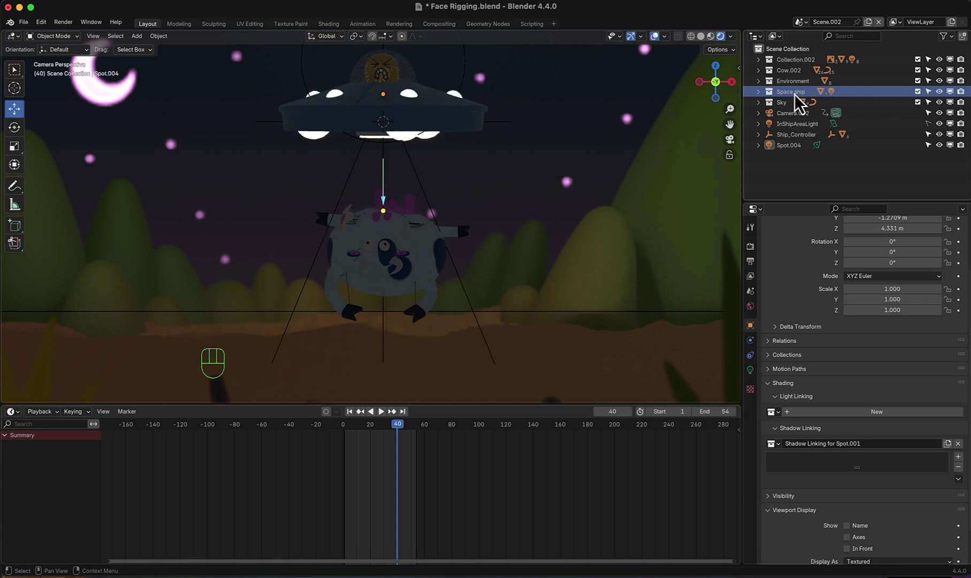
left_click_drag(794, 94, 816, 468)
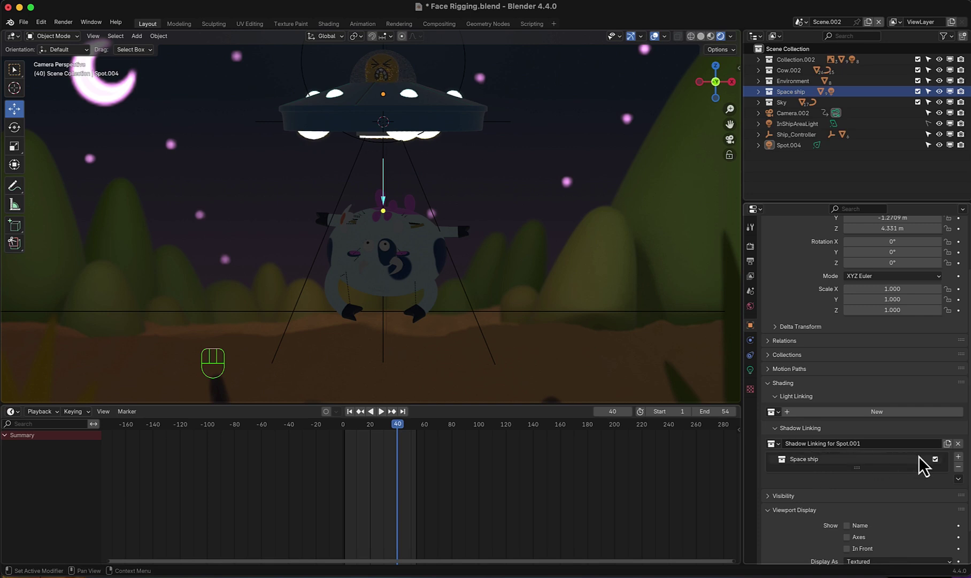
left_click(935, 462)
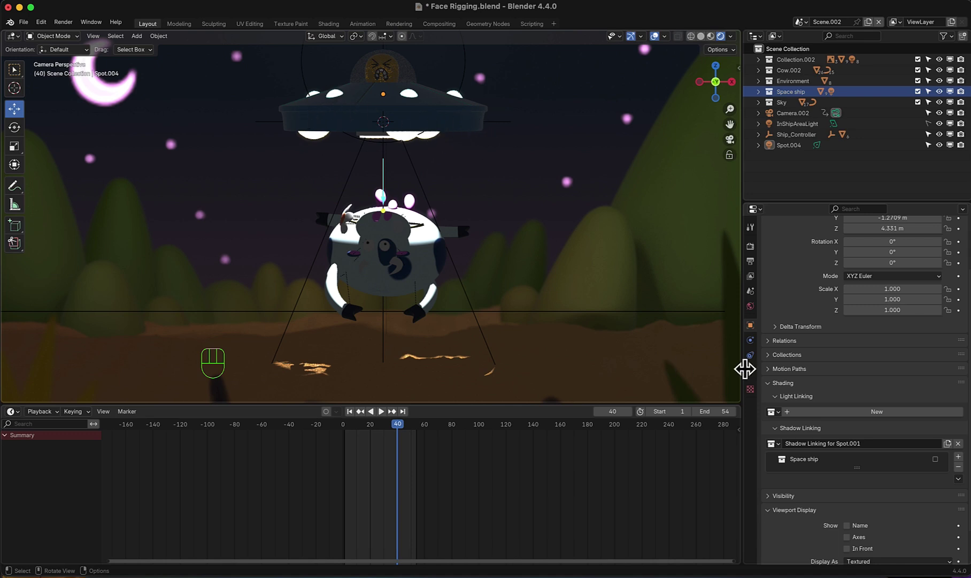
- Give the spotlight a 0.5 m radius, 65° beam size, blend 1.000 and pale yellow #FFF7C1 colour
left_click(750, 370)
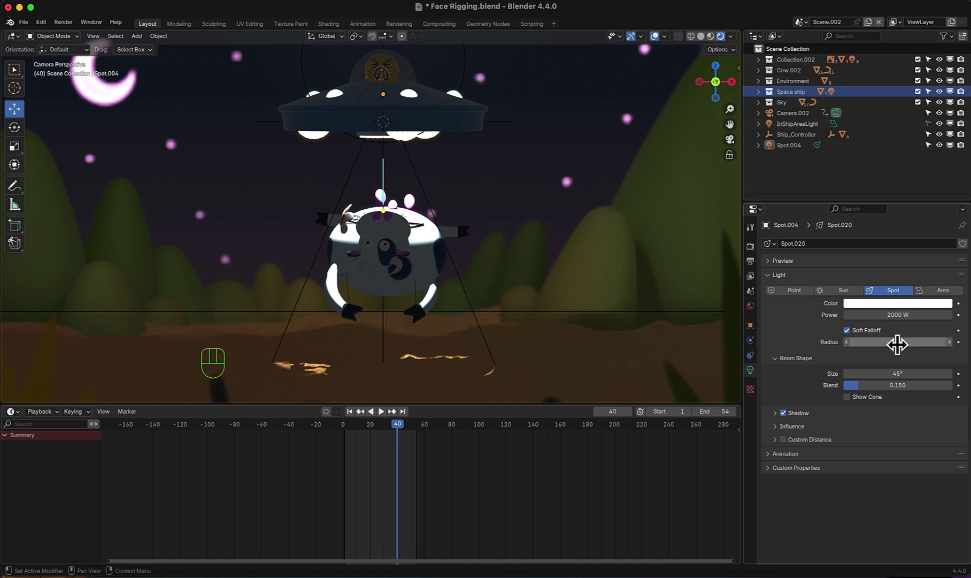
left_click(903, 342)
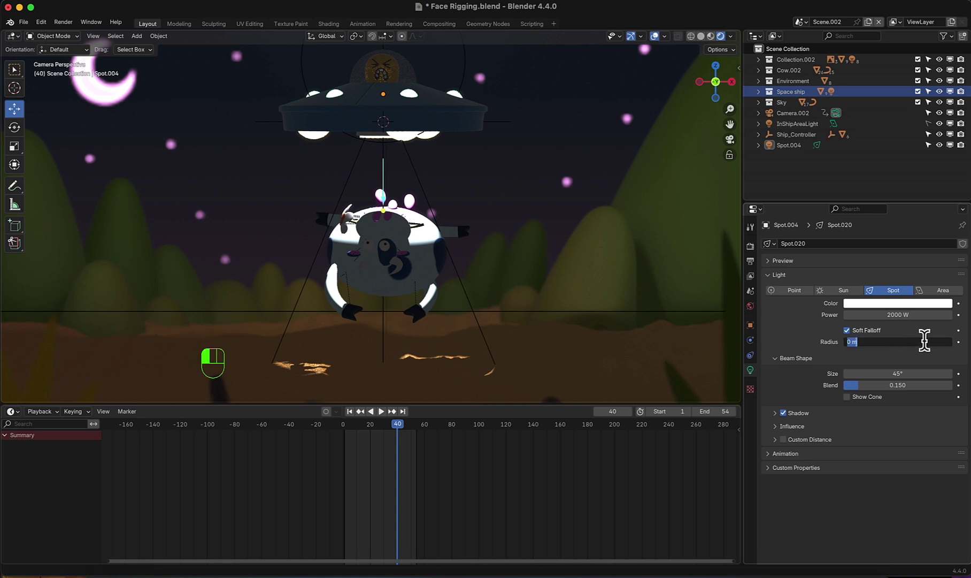
type(".5")
key("Return")
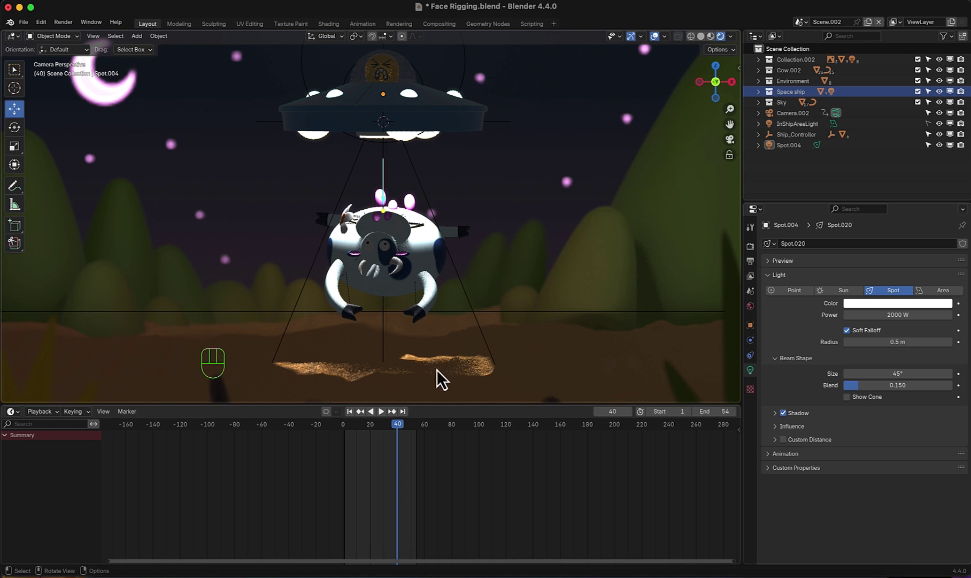
left_click(903, 372)
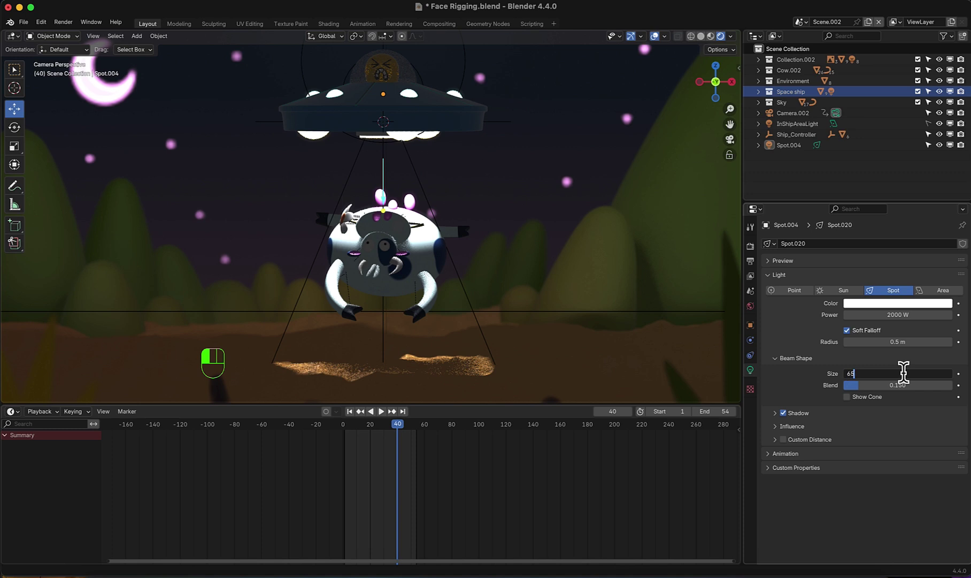
type("65")
key("Return")
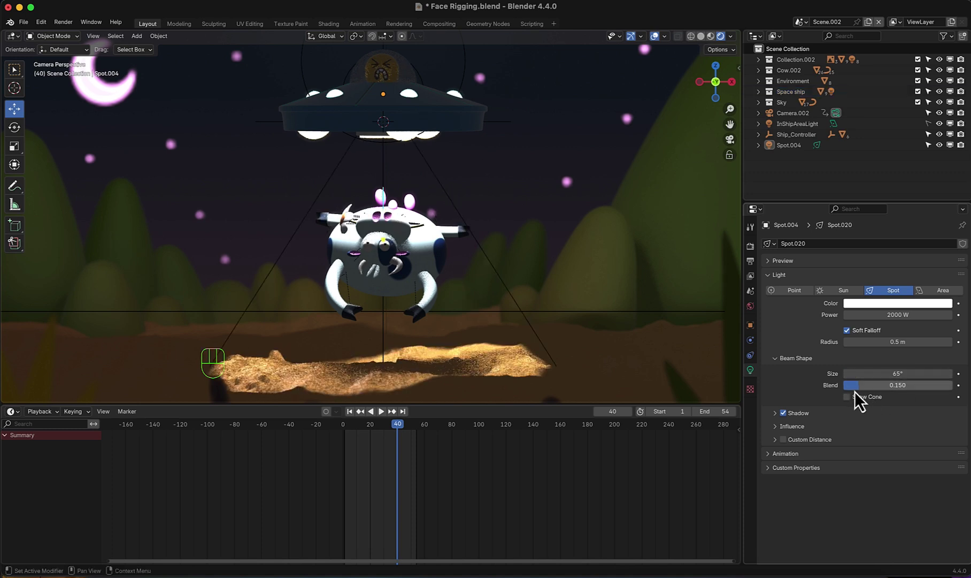
left_click_drag(857, 387, 961, 393)
left_click(877, 304)
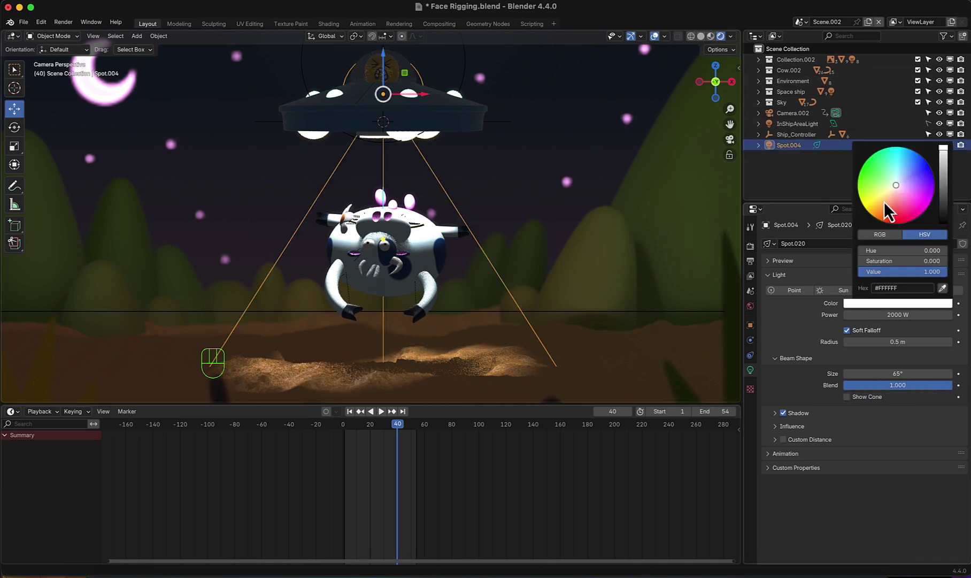
left_click_drag(897, 188, 889, 194)
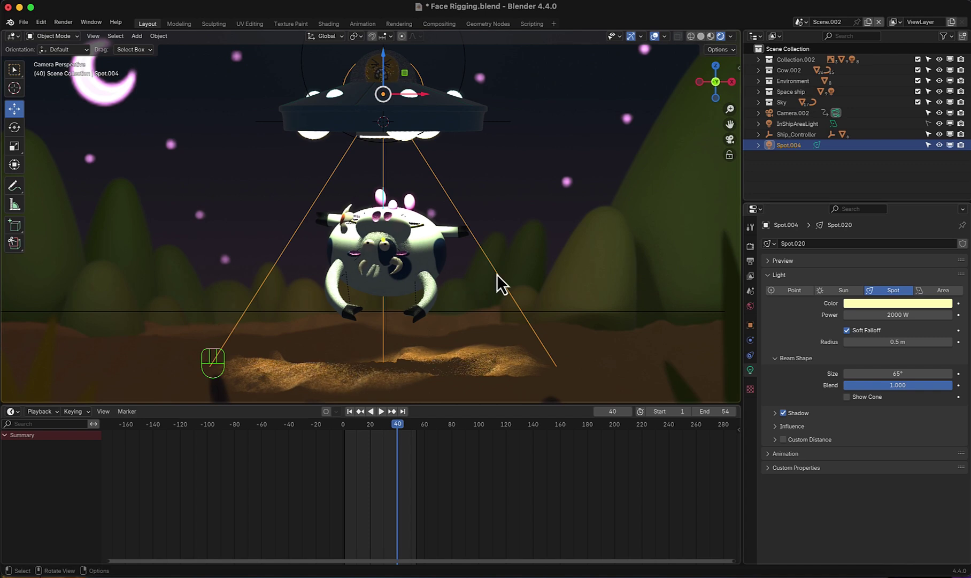
- Duplicate Spot.004 in place as Spot.005 with 500 W power and a 70° cone
key("shift")
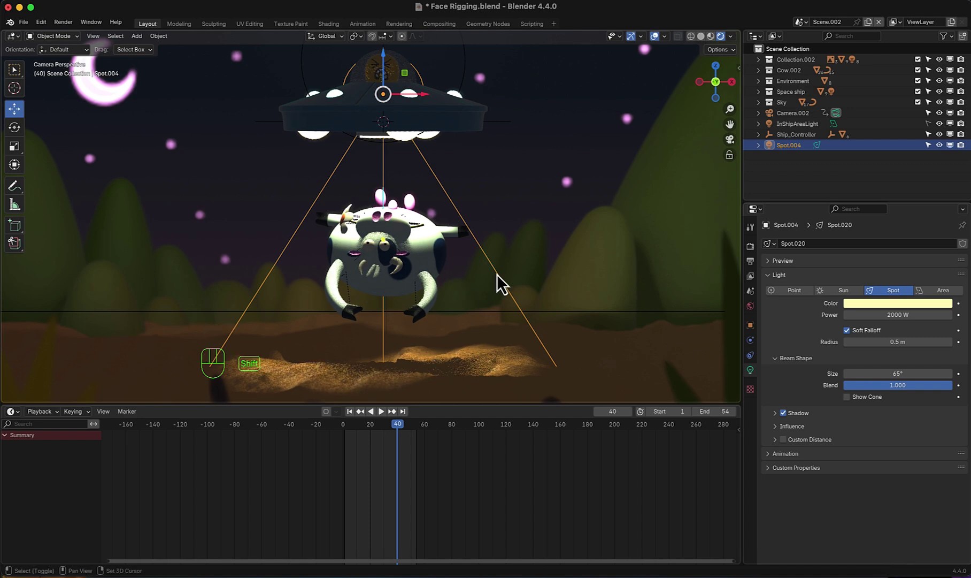
key("shift+d")
right_click(541, 273)
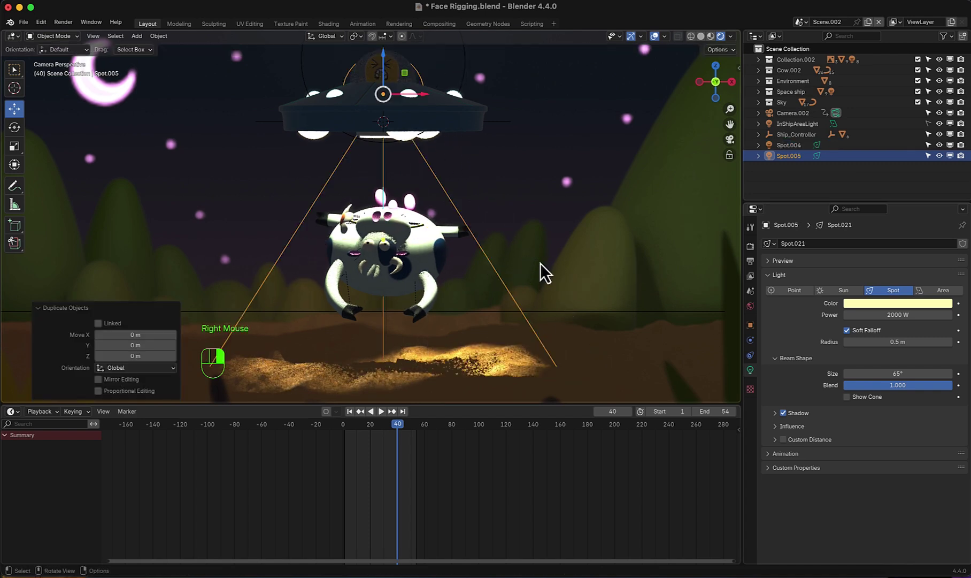
left_click(879, 316)
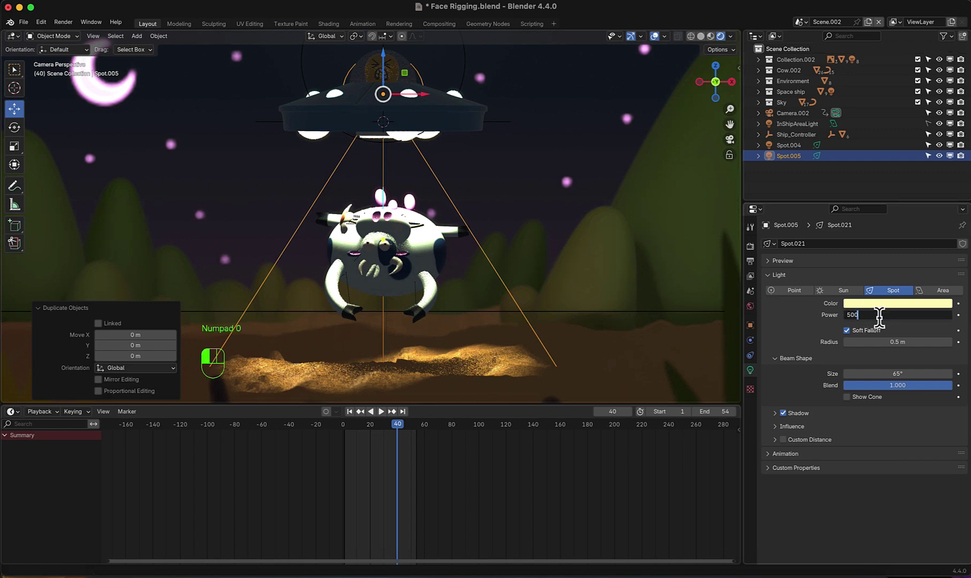
key("Return")
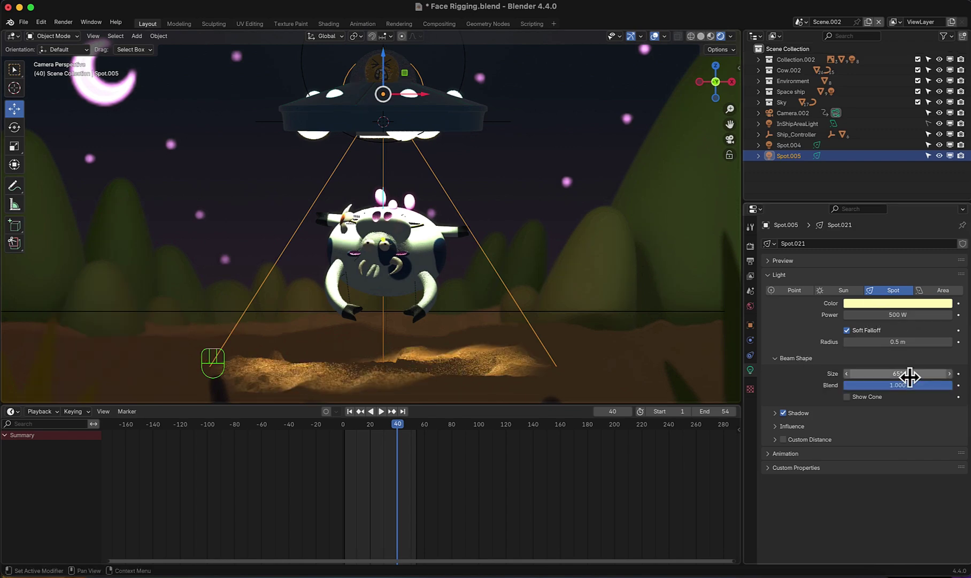
left_click(909, 374)
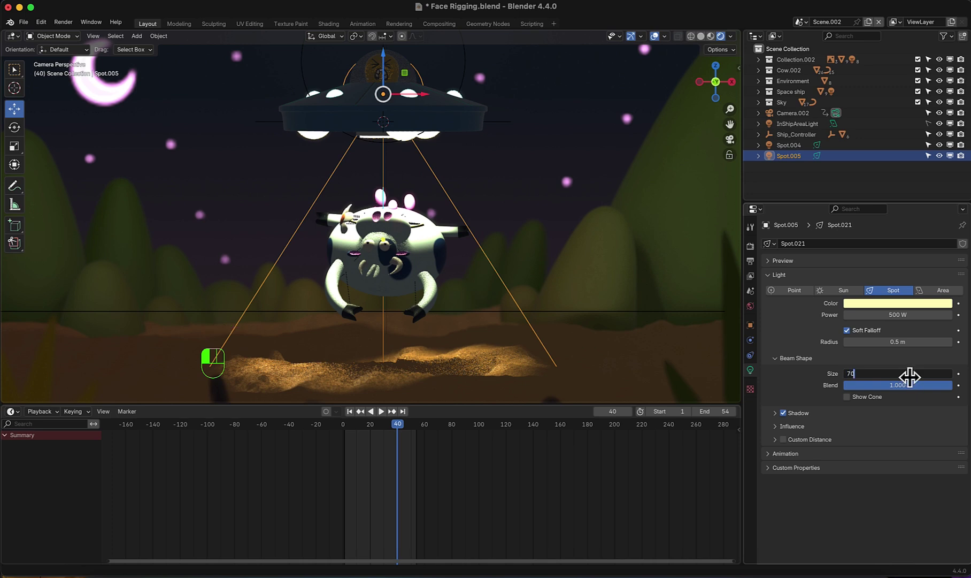
type("70")
key("Return")
- Select both spotlights, Spot.004 and Spot.005
left_click(494, 276)
left_click(479, 246)
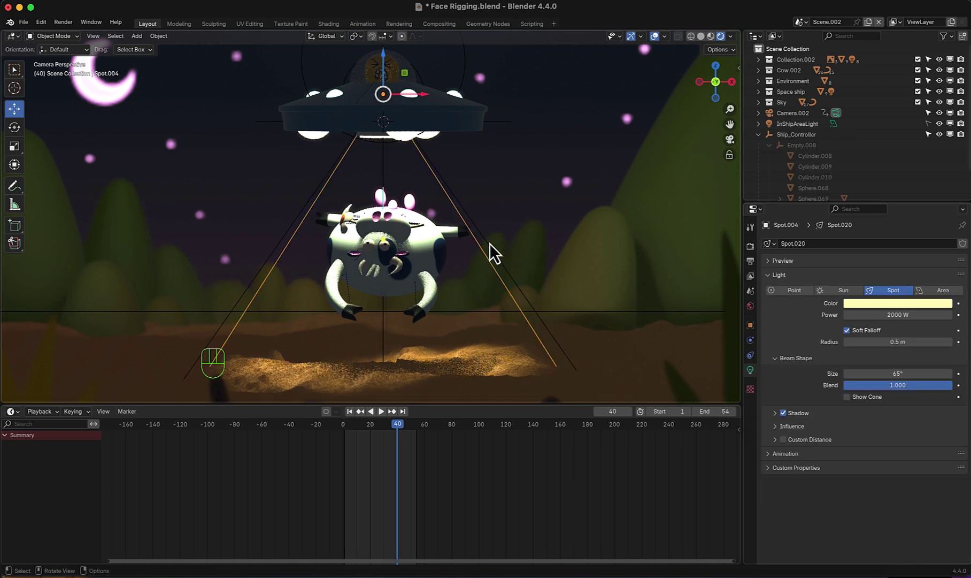
left_click(489, 246, "shift")
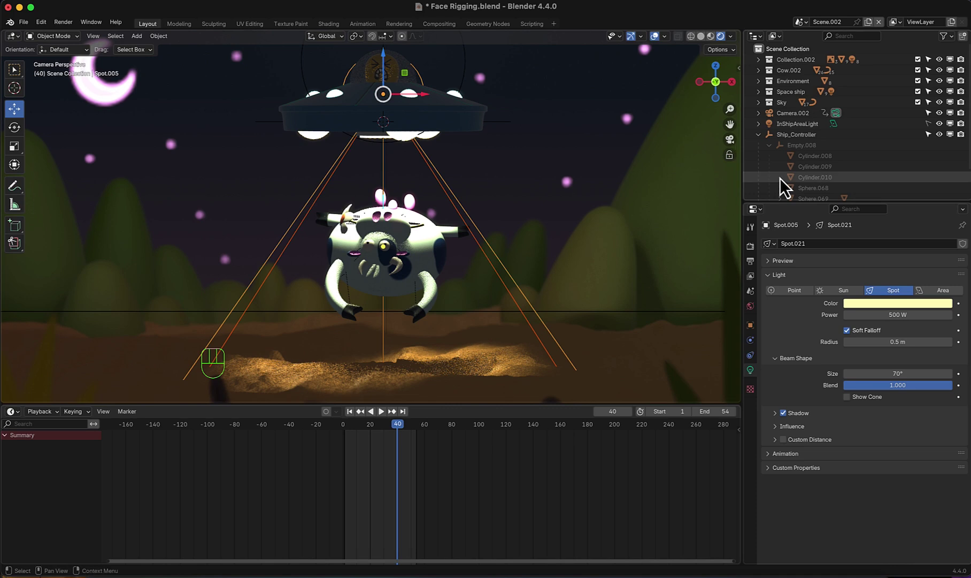
- Parent both spotlights to Empty.008 with Keep Transform and play the animation to check them
left_click(805, 149, "super")
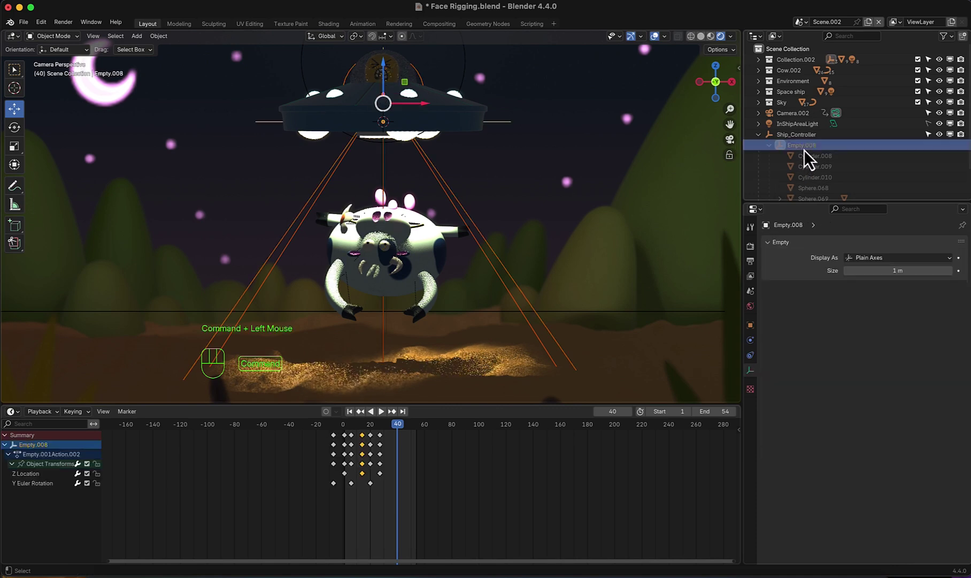
key("super+p")
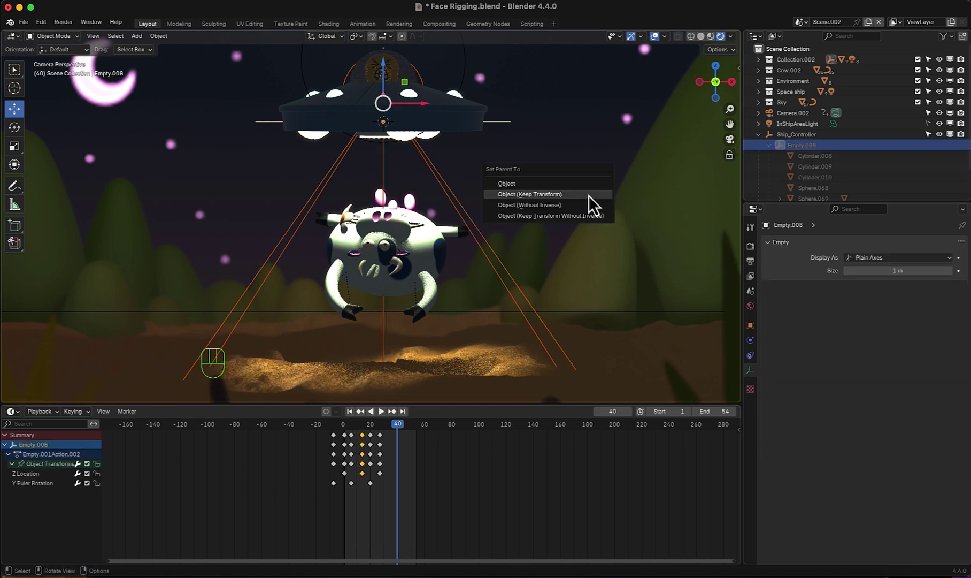
left_click(557, 196)
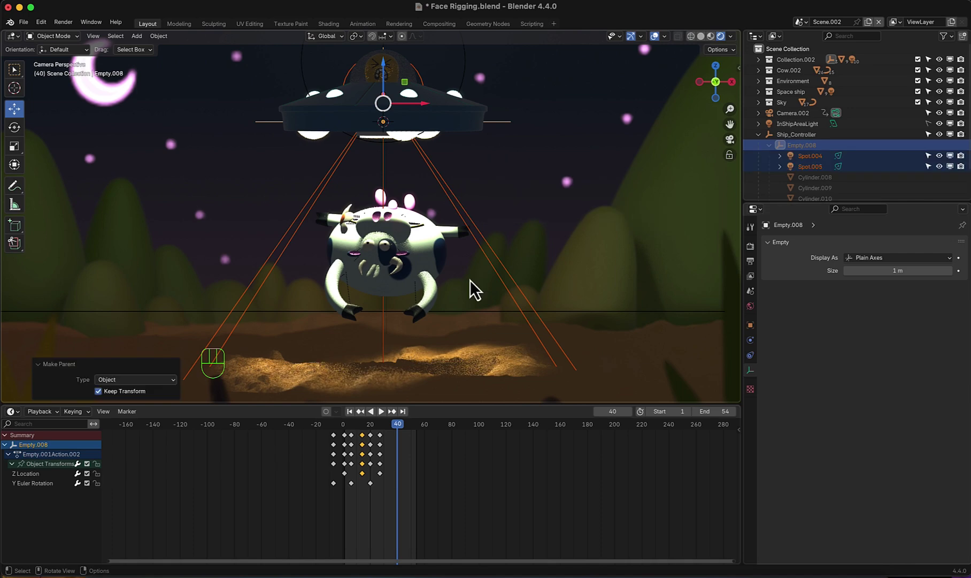
key("space")
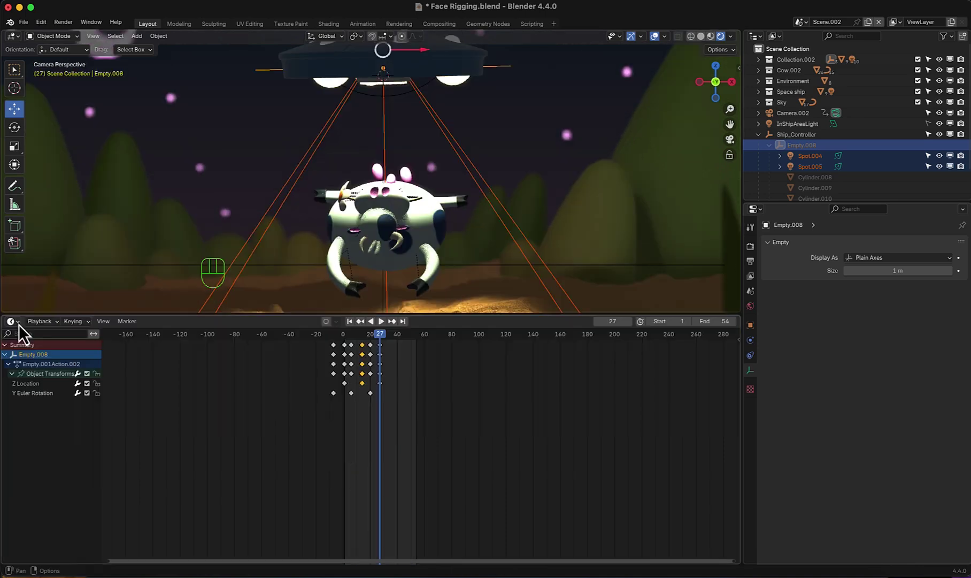
- Turn the lower timeline area into a Shader Editor showing the World nodes
left_click(19, 321)
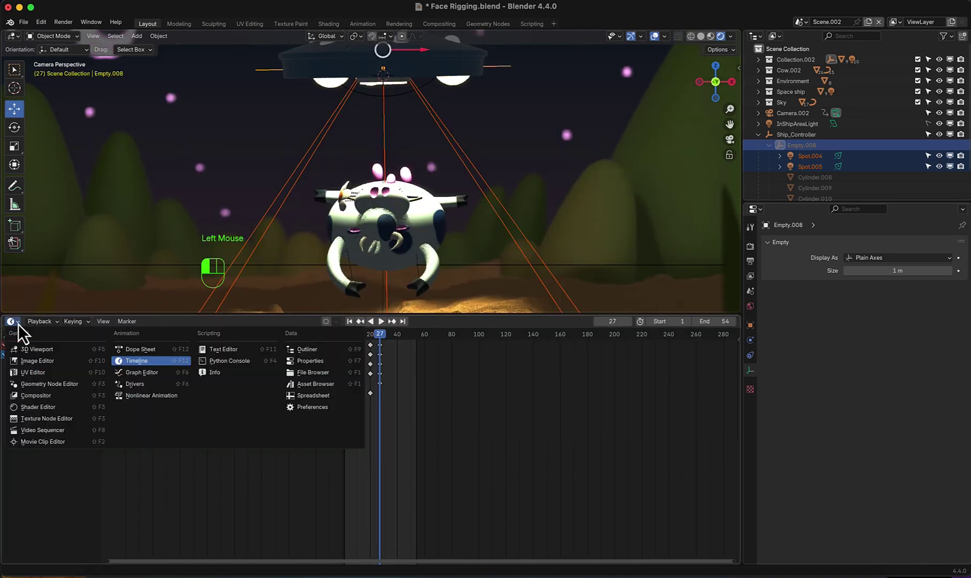
left_click(38, 406)
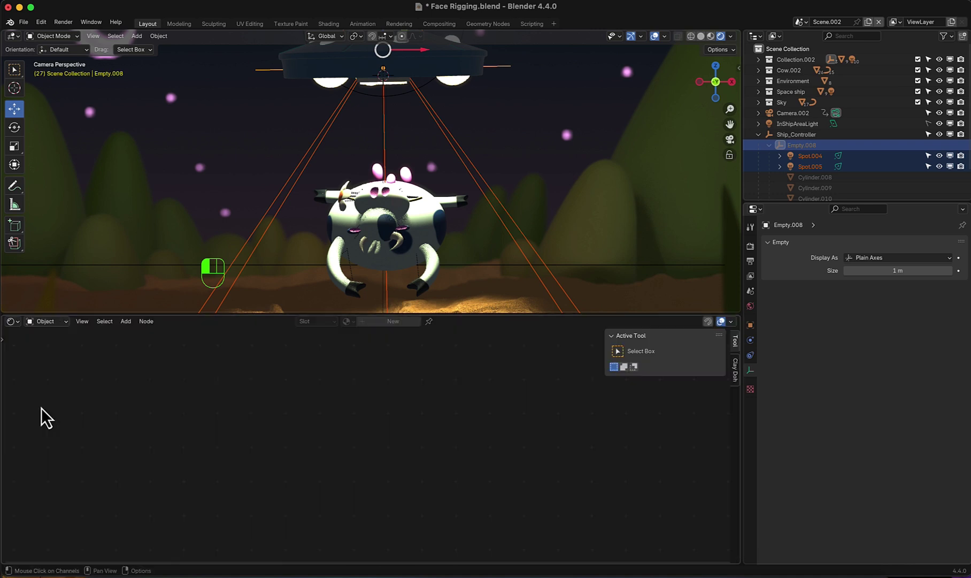
left_click(65, 323)
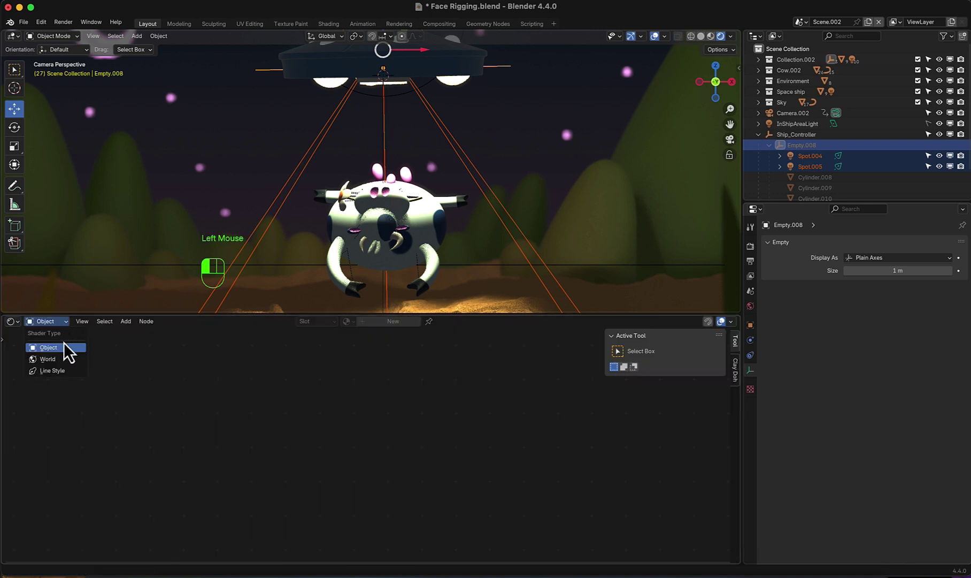
left_click(59, 360)
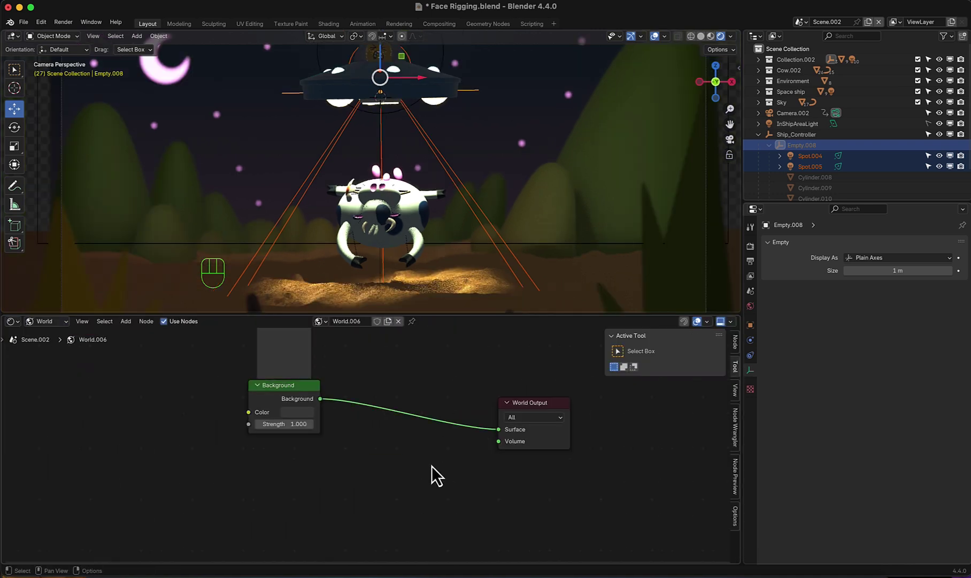
- Add a Volume Scatter node at density 0.100 into the World Output's Volume input
key("shift+a")
left_click(412, 414)
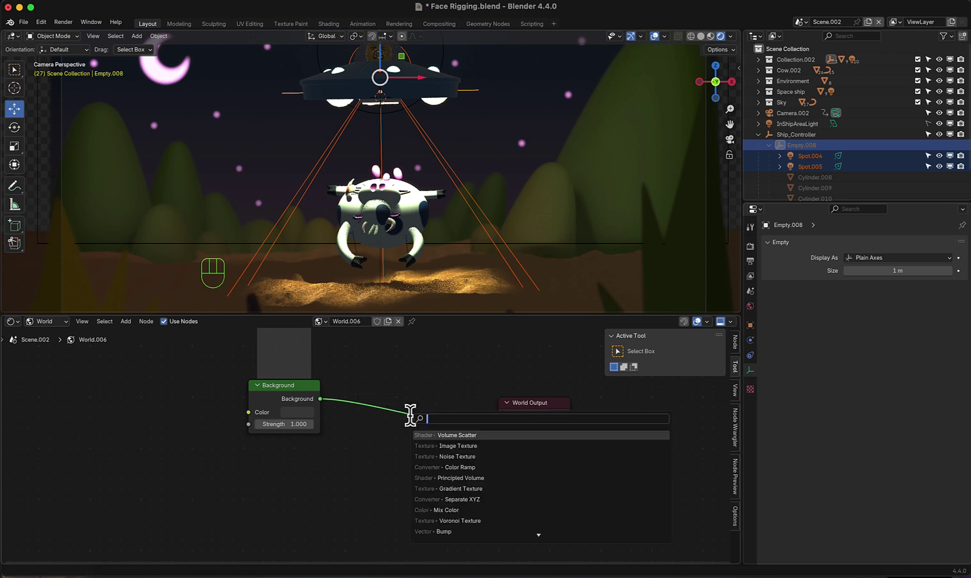
left_click(445, 434)
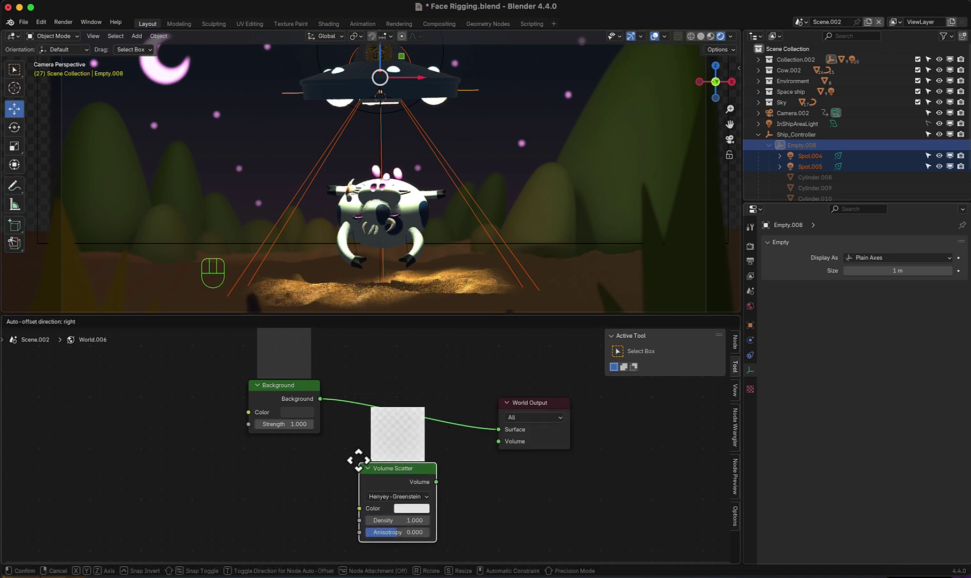
left_click(356, 454)
left_click_drag(434, 476, 495, 446)
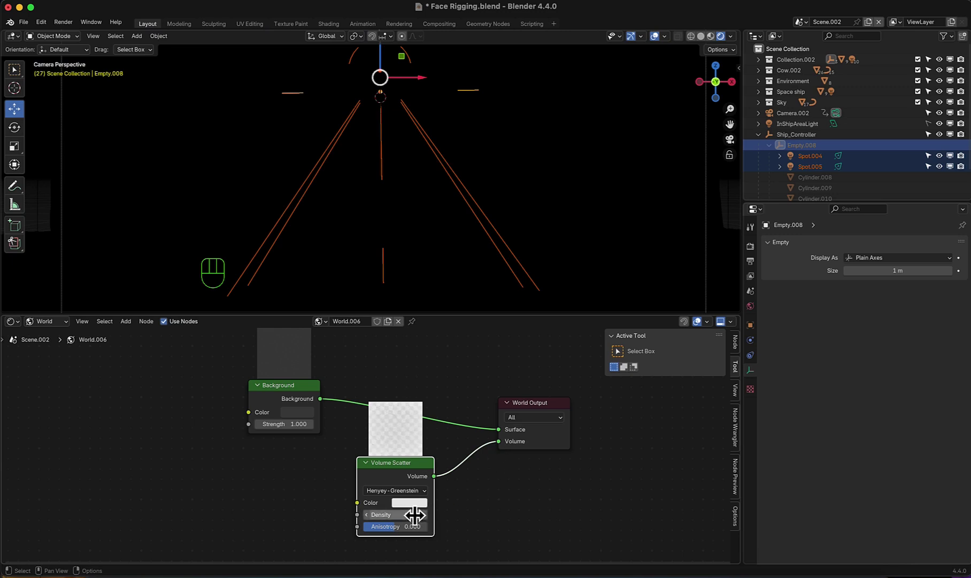
left_click(414, 514)
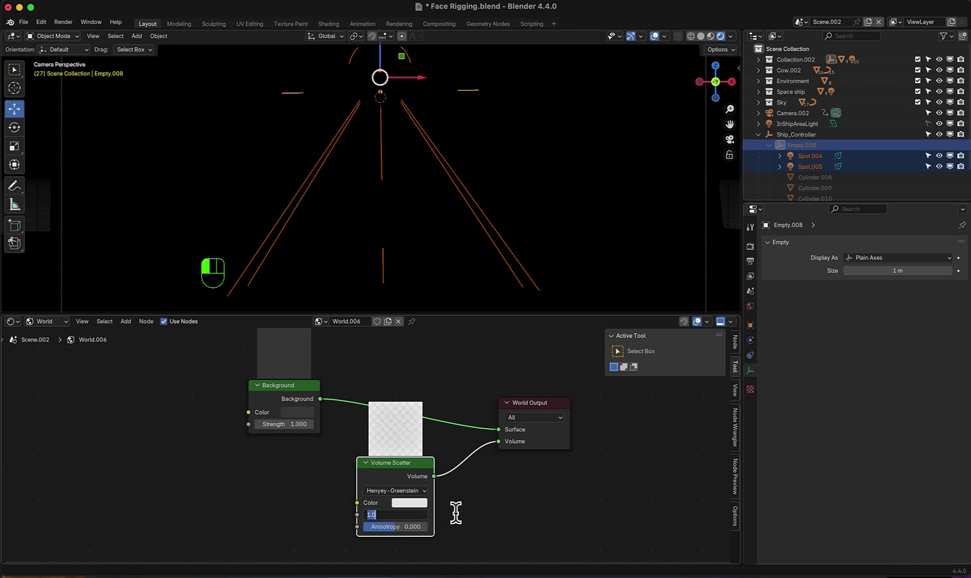
type(".1")
key("Return")
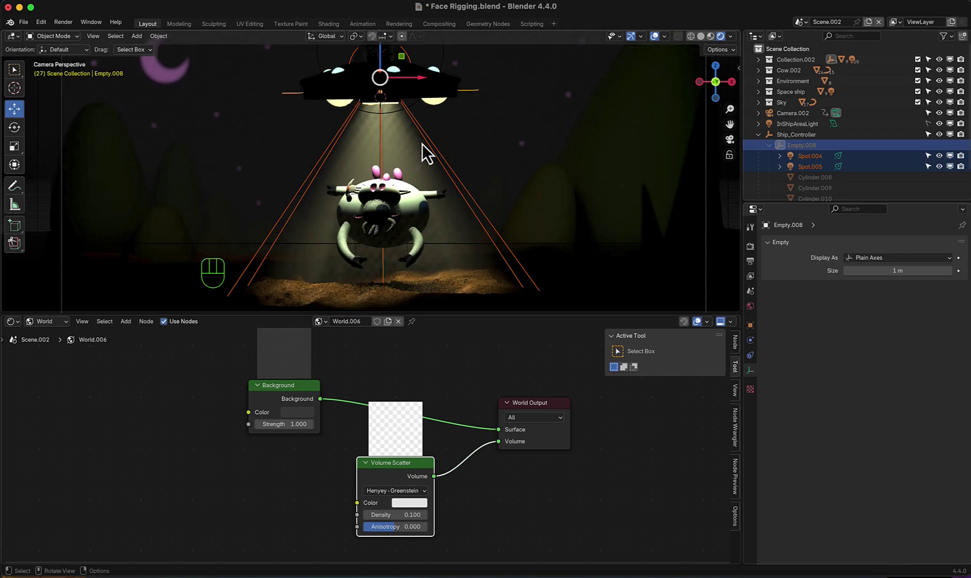
middle_click_drag(426, 214, 426, 213)
key("KP_0")
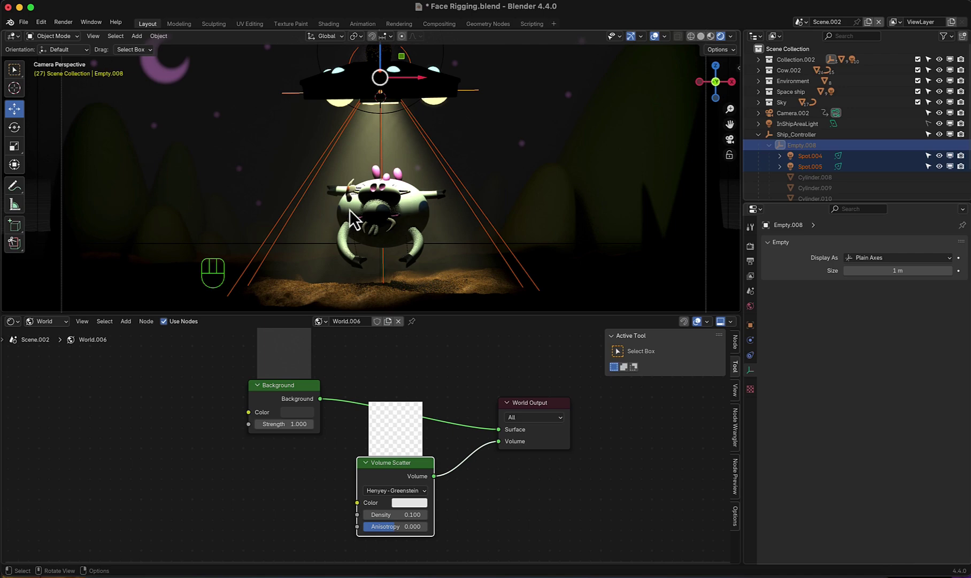
left_click(56, 322)
- Add a new cube to the scene at the UFO ship
left_click(54, 348)
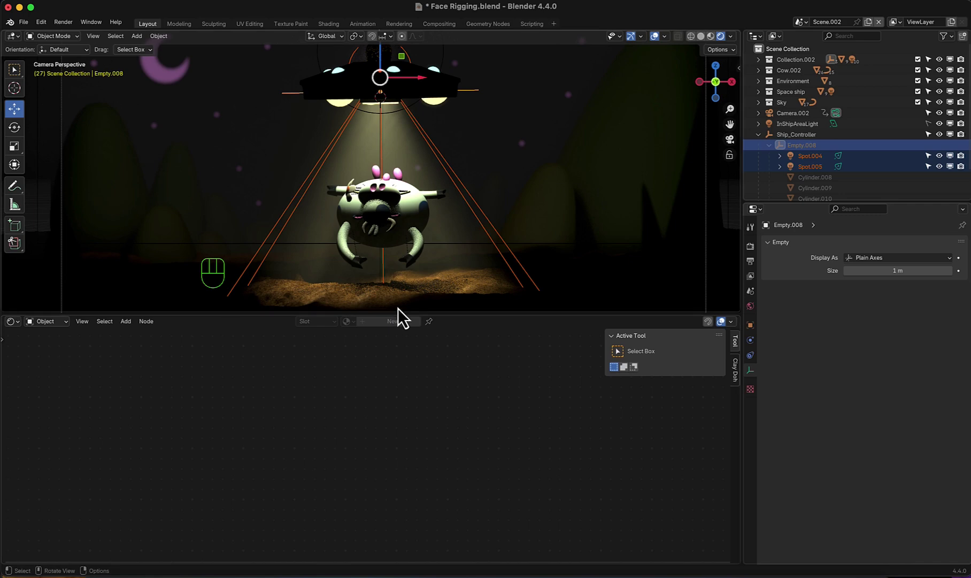
left_click_drag(449, 313, 449, 423)
left_click(409, 171)
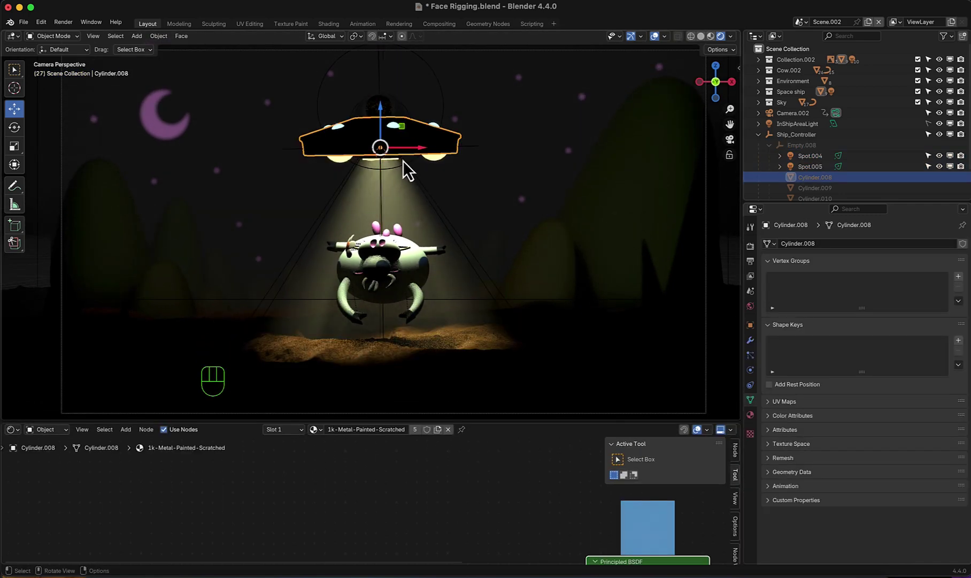
key("shift")
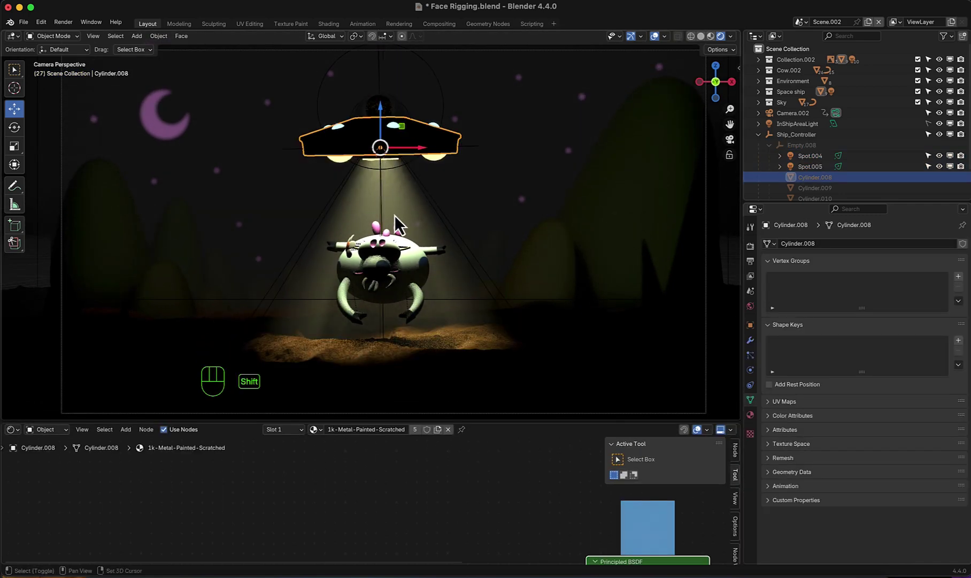
key("shift+a")
mouse_move(406, 238)
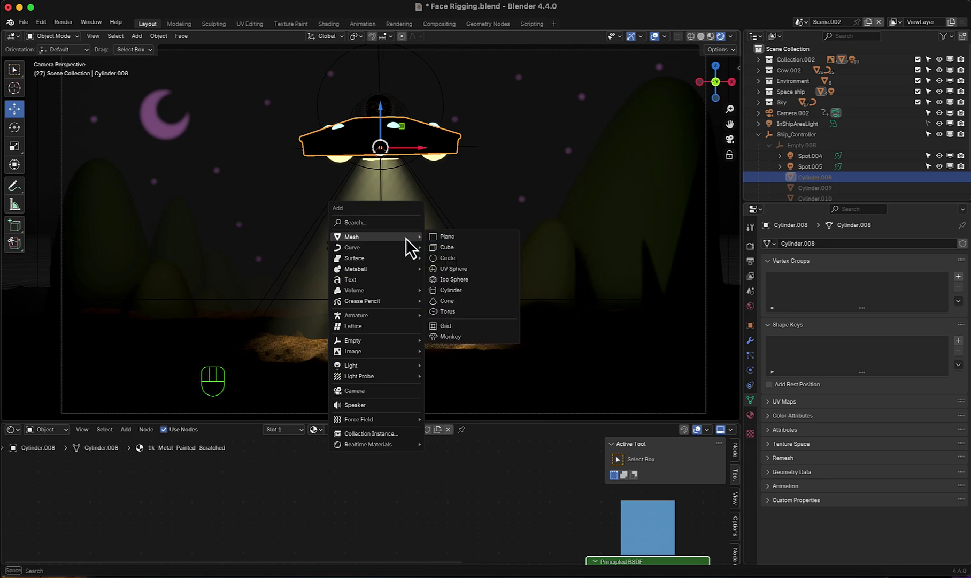
left_click(446, 247)
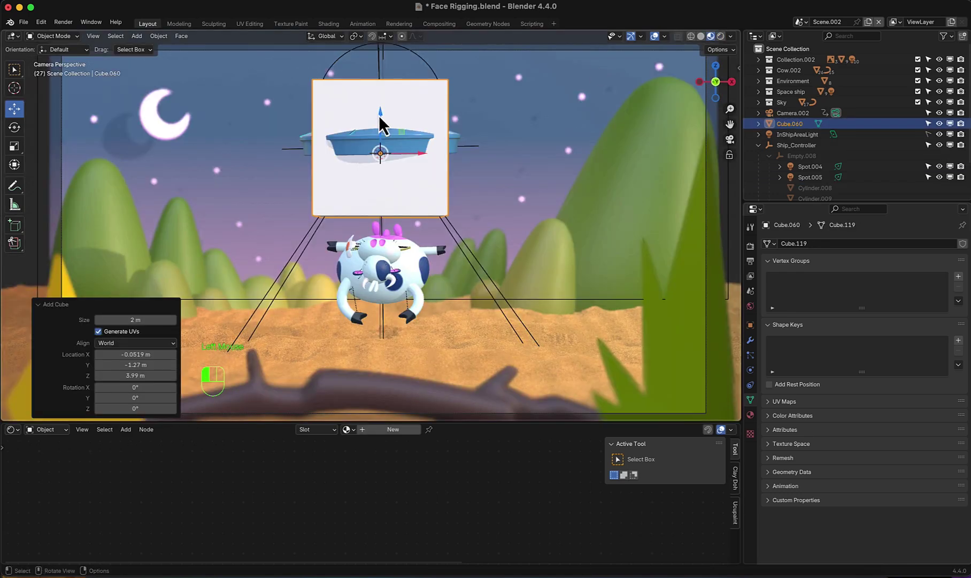
- Move the cube beneath the ship, scale it about 2×, and adjust its height in X-ray view
left_click_drag(379, 117, 385, 283)
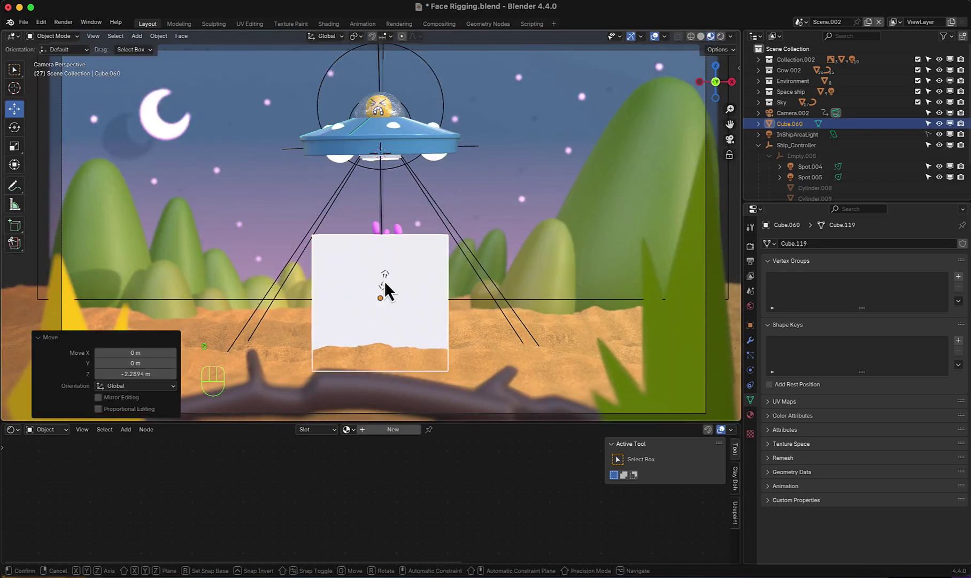
left_click(415, 284)
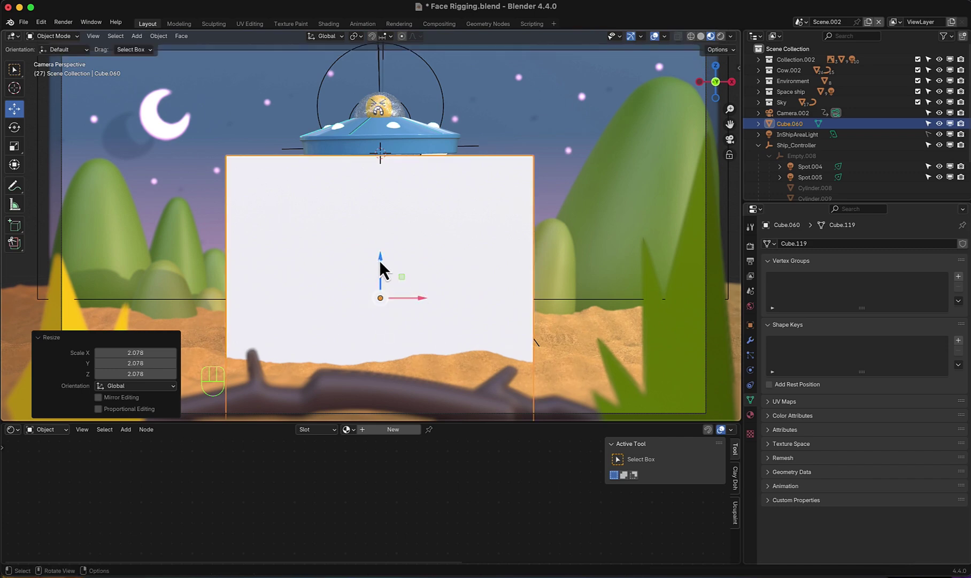
left_click(699, 36)
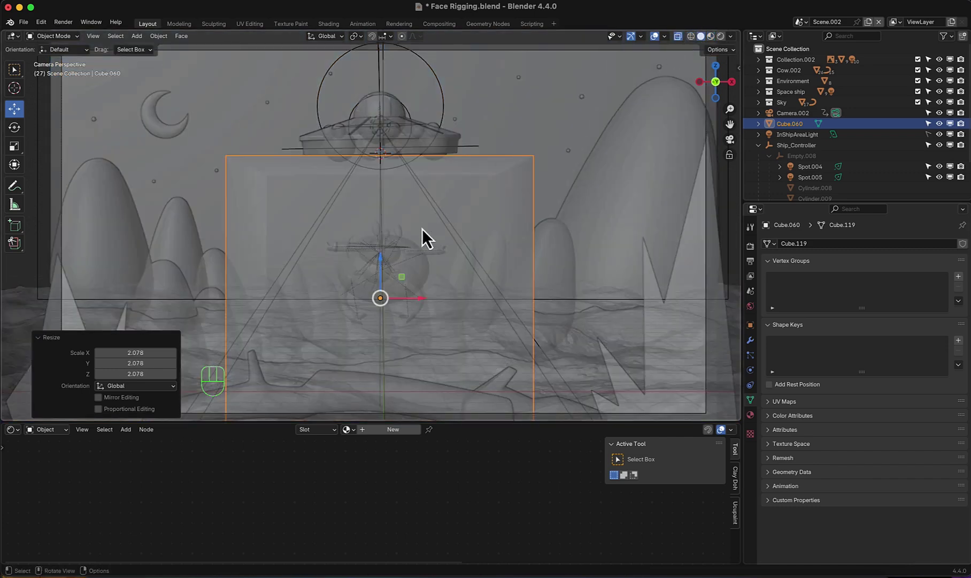
left_click_drag(381, 264, 383, 233)
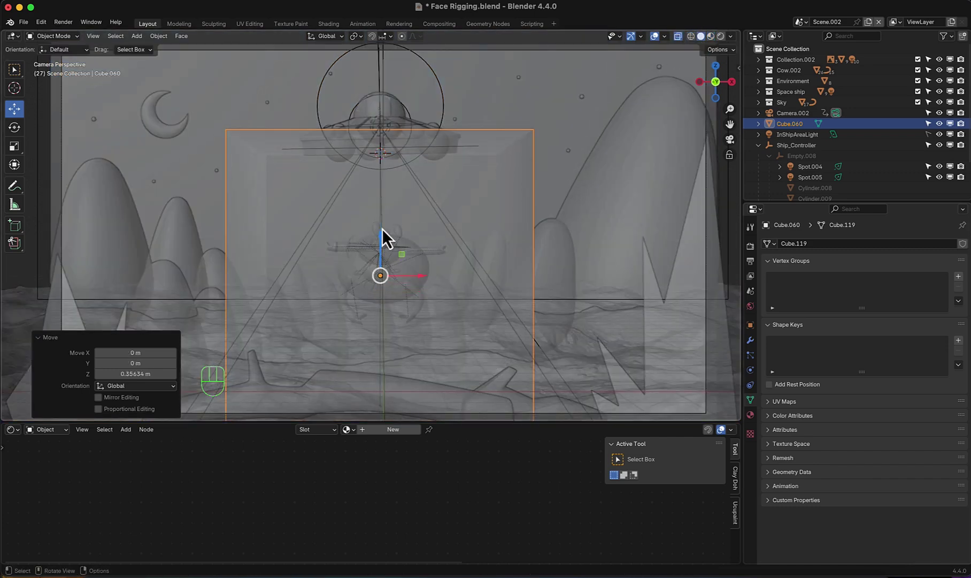
key("KP_3")
left_click_drag(201, 182, 200, 179)
key("KP_0")
- In Edit Mode, shrink the cube's top face to 0.083 and widen its bottom face to 1.370
key("ctrl+Tab")
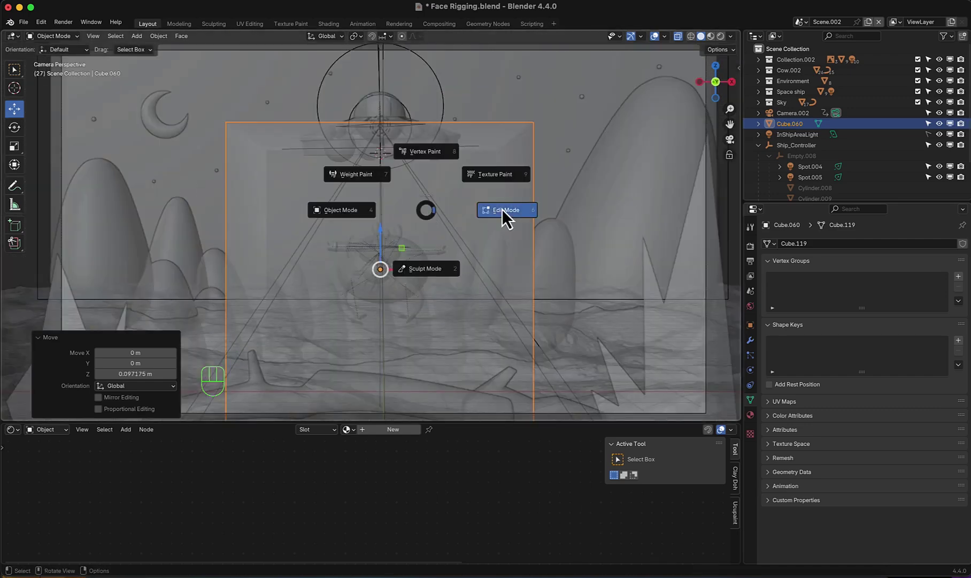
left_click(503, 214)
left_click_drag(243, 106, 558, 159)
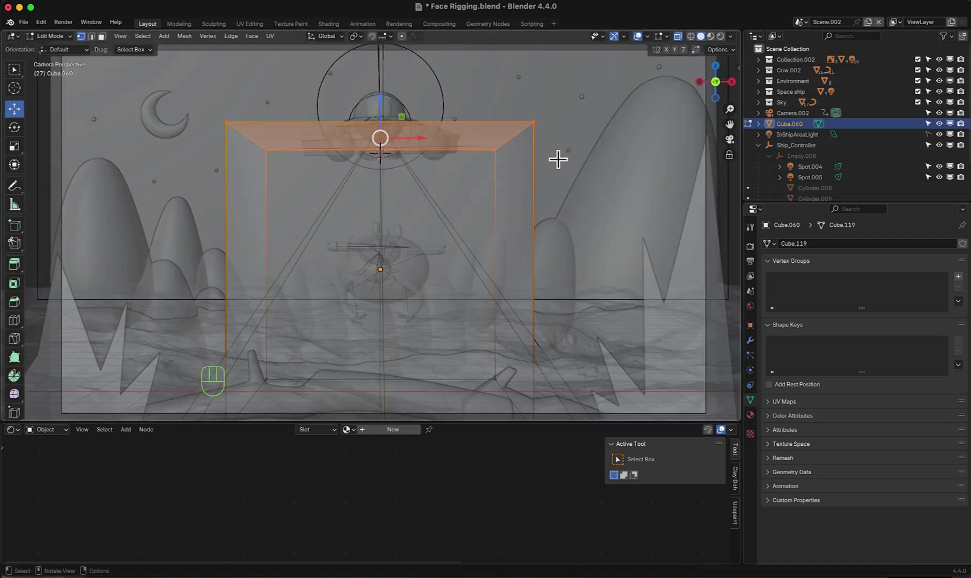
key("s")
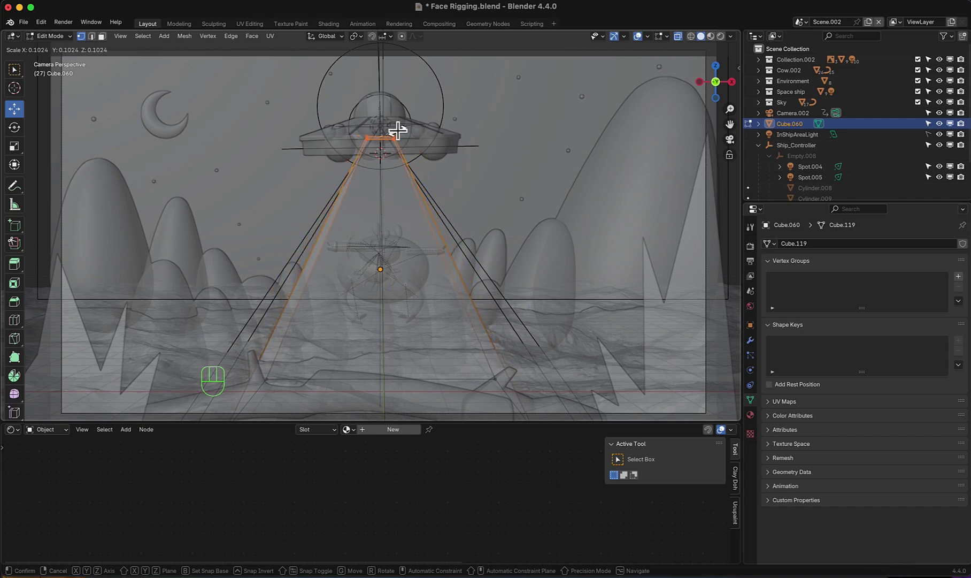
left_click(399, 155)
scroll(414, 195, "down", 5, "shift")
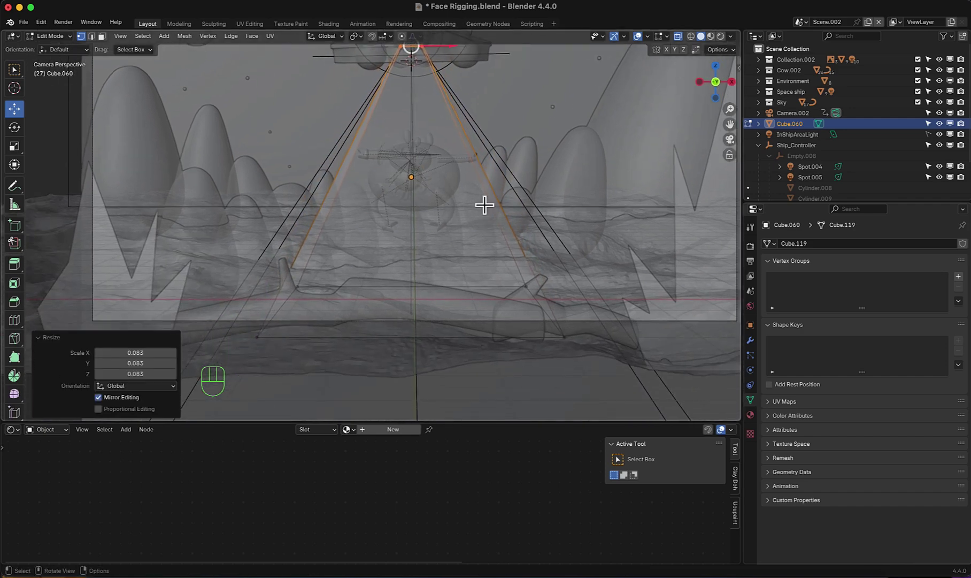
key("ctrl+z")
key("s")
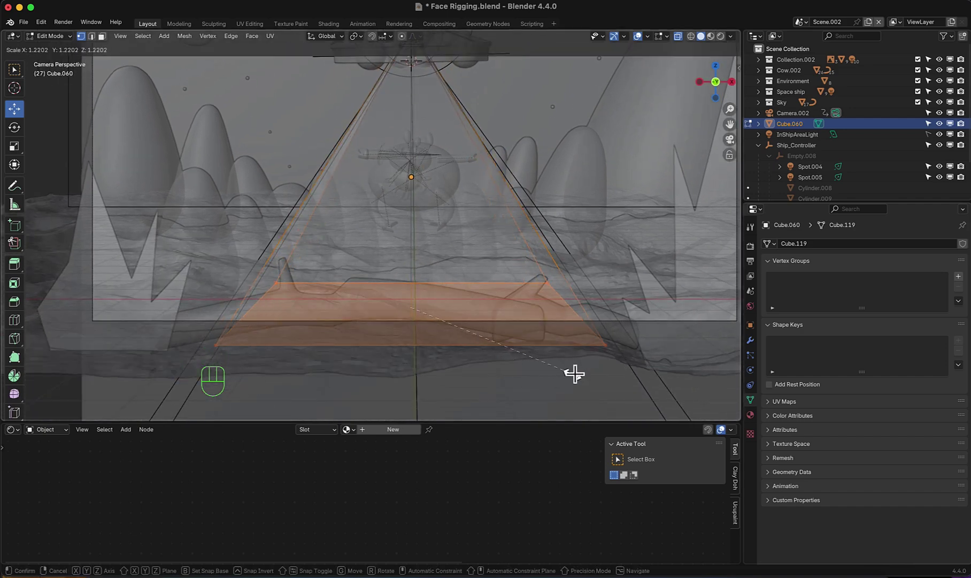
left_click(591, 373)
scroll(578, 219, "down", 10)
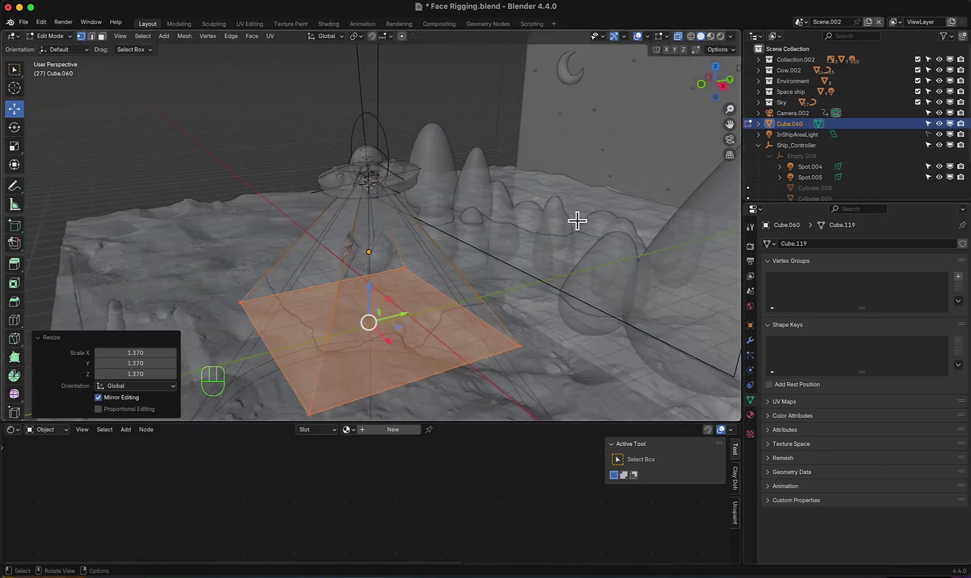
key("KP_0")
key("Tab")
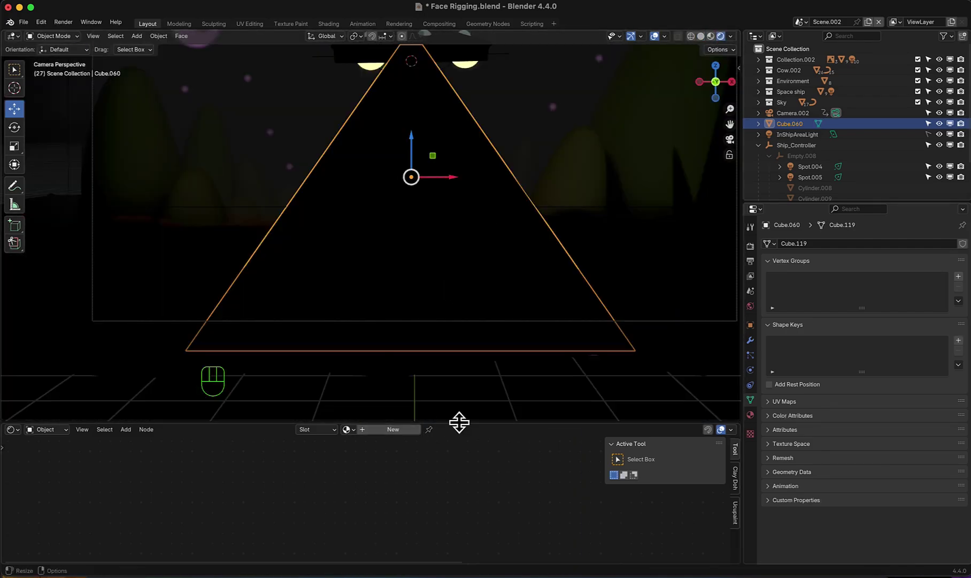
- Create a new beam material, replacing Principled BSDF with a Principled Volume on the Volume output
left_click_drag(460, 421, 464, 314)
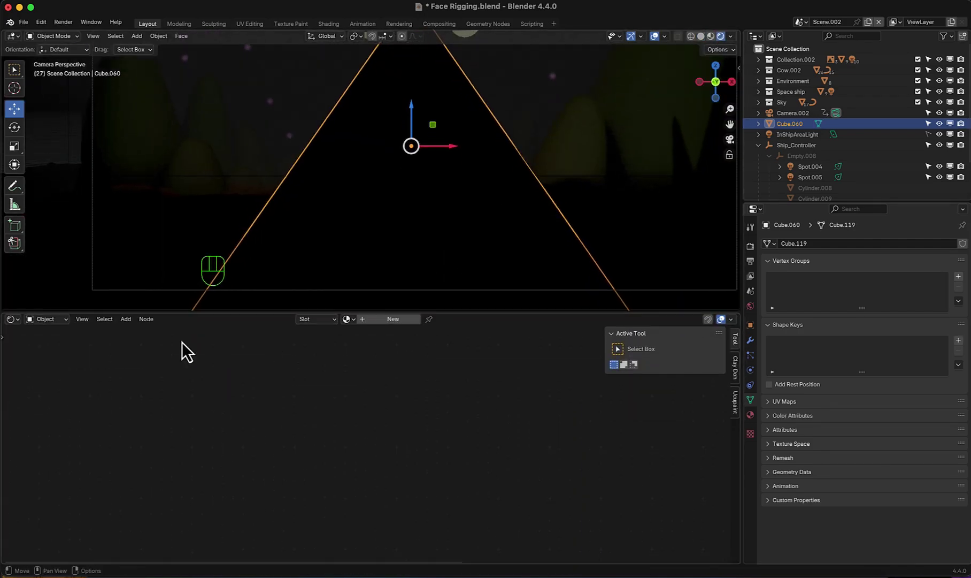
left_click(372, 322)
left_click(436, 356)
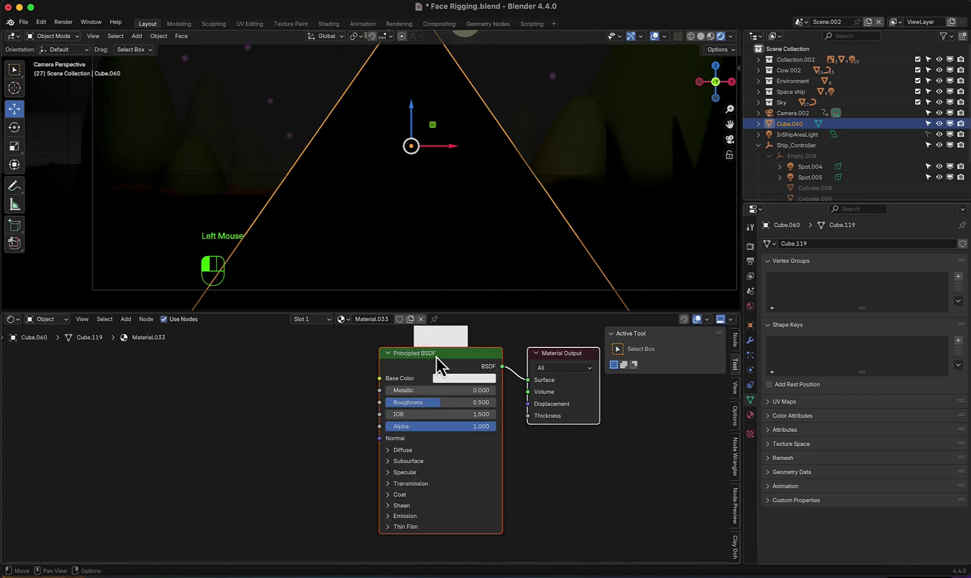
key("x")
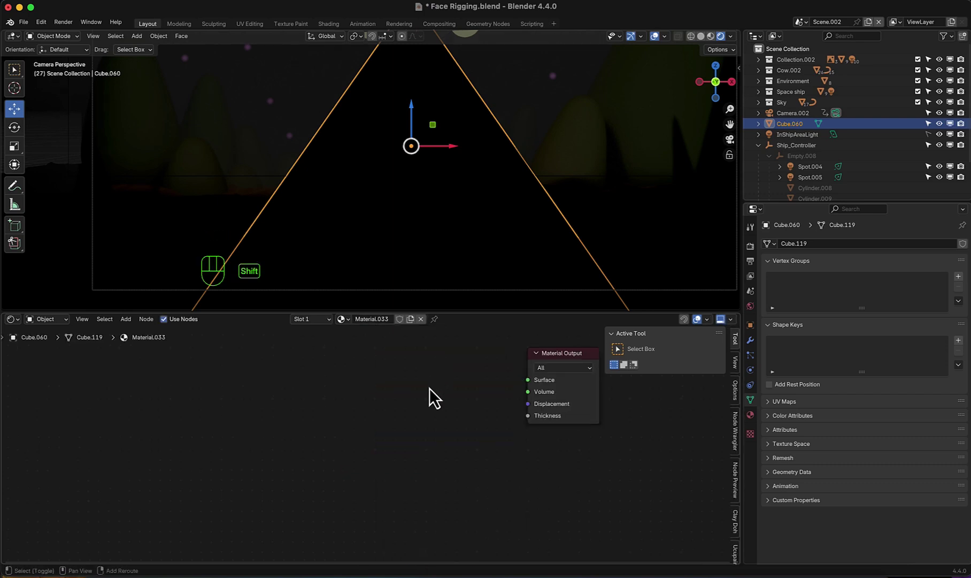
key("shift+a")
left_click(429, 388)
type("volum")
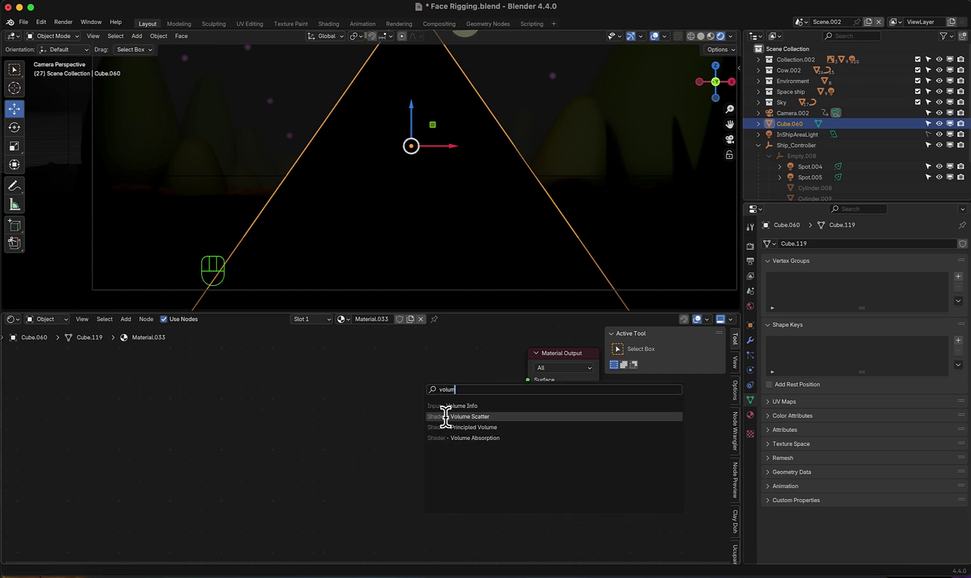
left_click(465, 427)
left_click_drag(482, 386, 525, 395)
- Feed a Noise Texture through a Color Ramp into the Principled Volume's Density
scroll(526, 395, "left", 5)
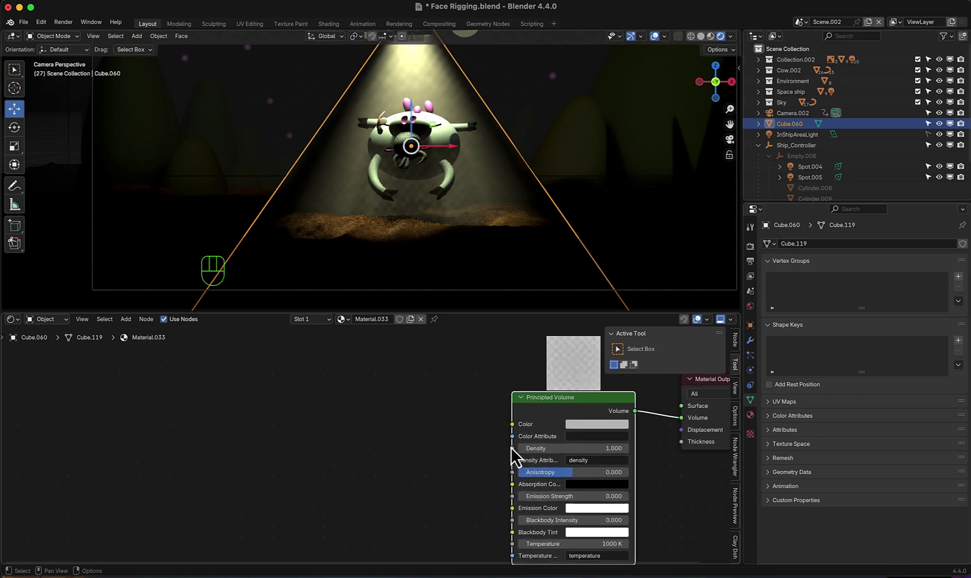
scroll(511, 447, "left", 3)
key("shift+a")
left_click(426, 408)
type("noise")
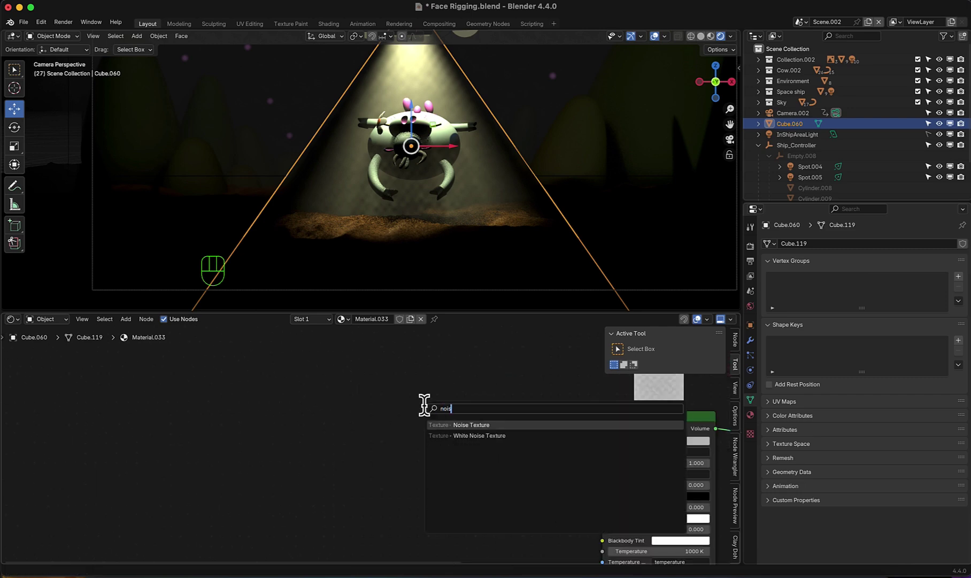
key("Return")
left_click(328, 379)
left_click_drag(394, 394, 439, 421)
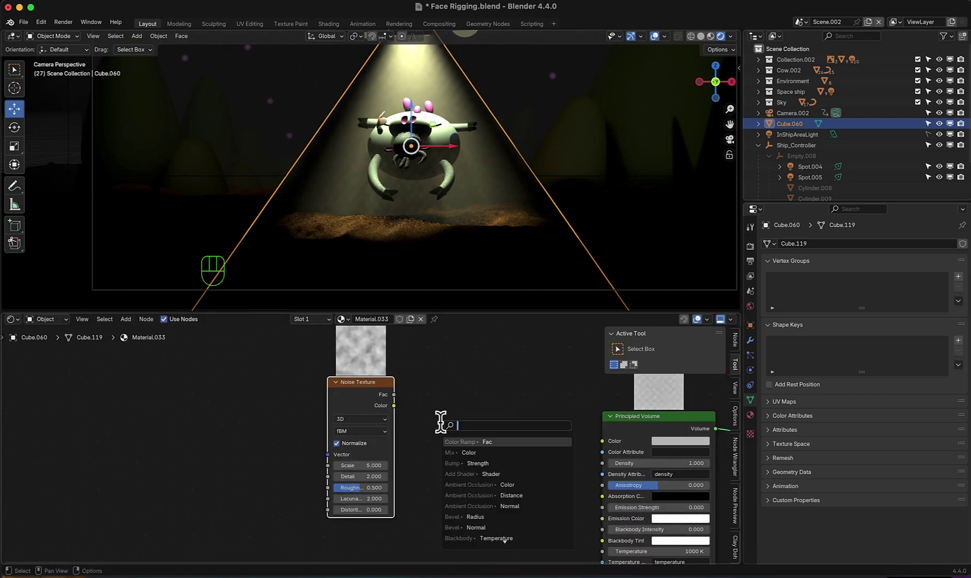
type("color r")
key("Return")
left_click(439, 421)
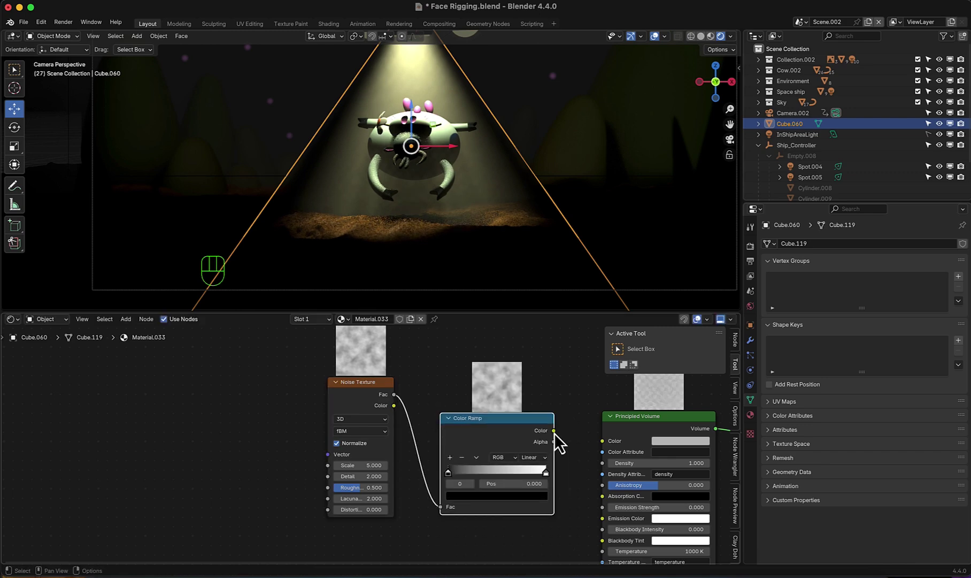
left_click_drag(554, 431, 604, 462)
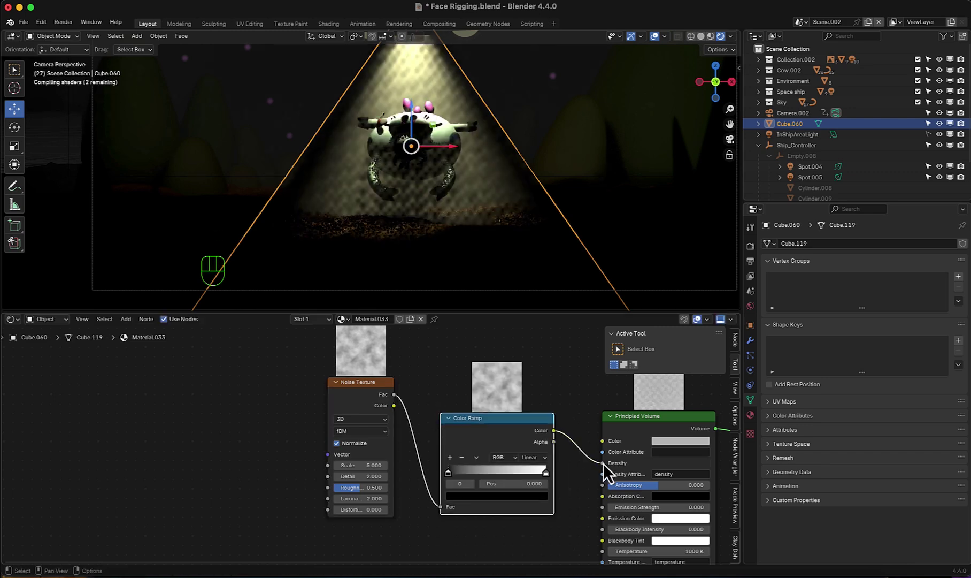
- Set the noise to 4D with Detail 15 and Roughness 0.700, and move the ramp's black stop inward
scroll(428, 457, "right", 5)
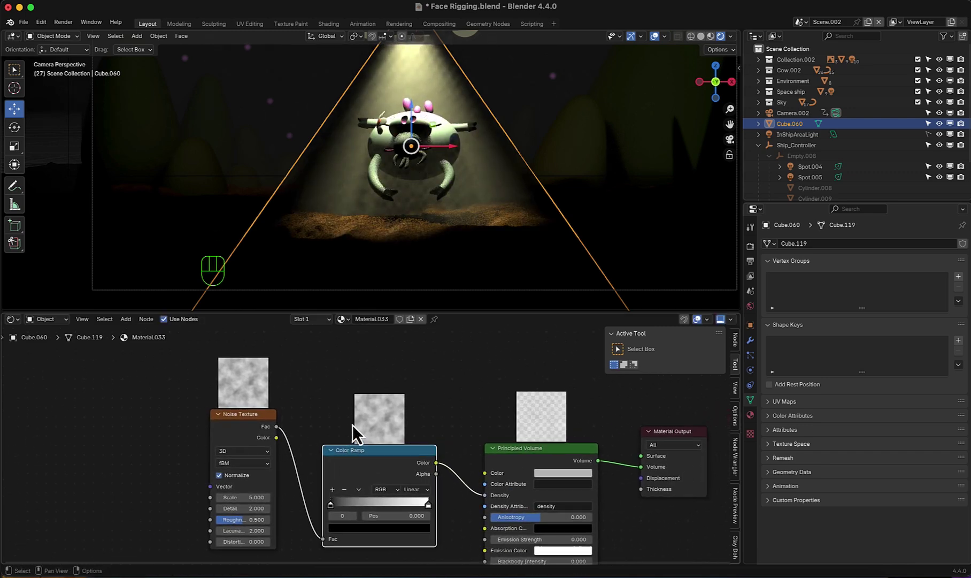
scroll(352, 425, "left", 9)
left_click(477, 423)
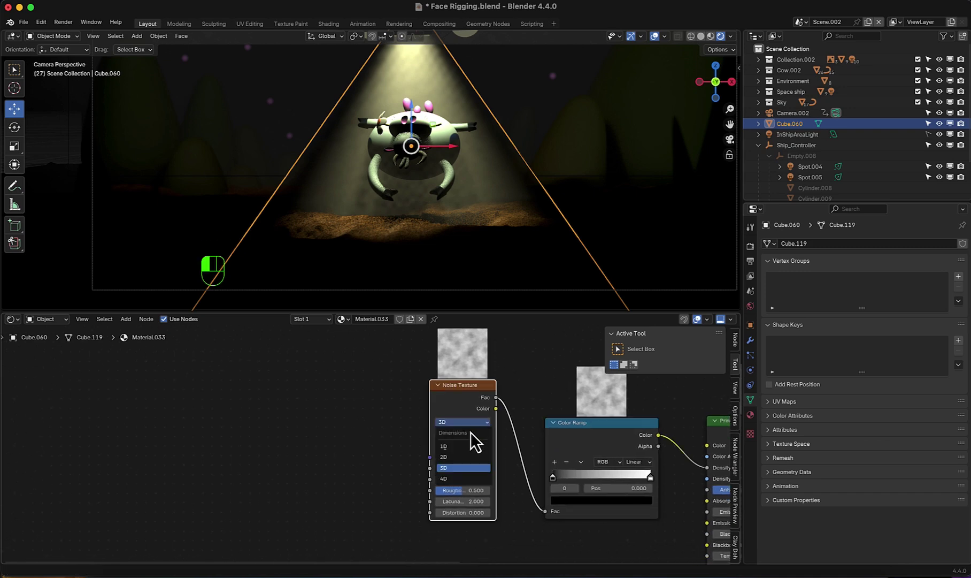
left_click(453, 479)
left_click_drag(455, 490, 548, 491)
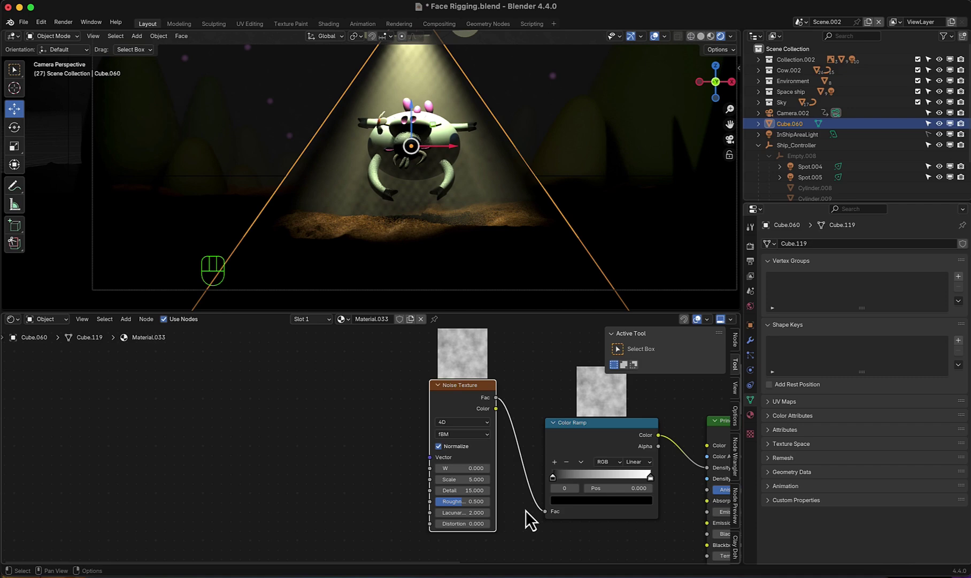
scroll(530, 476, "down", 1, "ctrl")
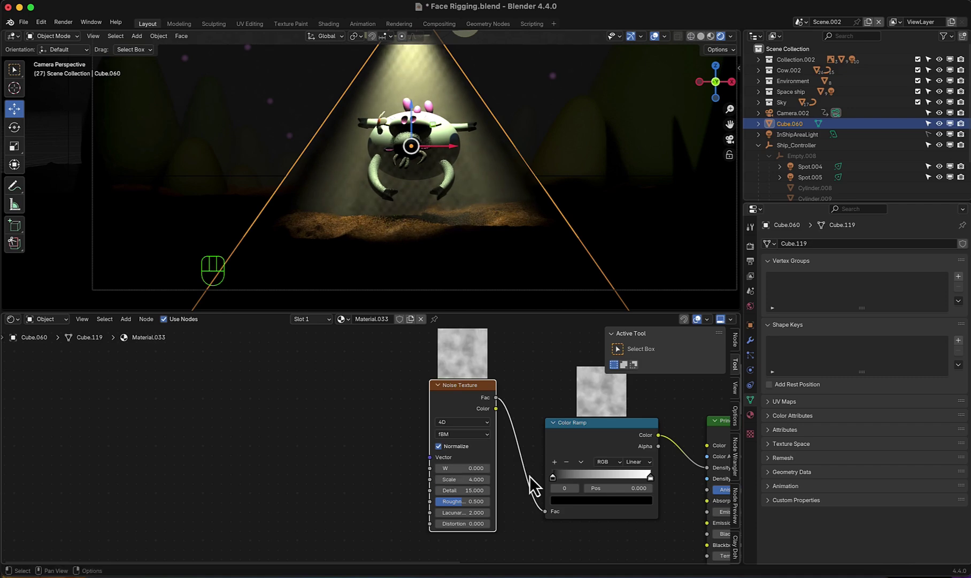
left_click(487, 501)
type("0.7")
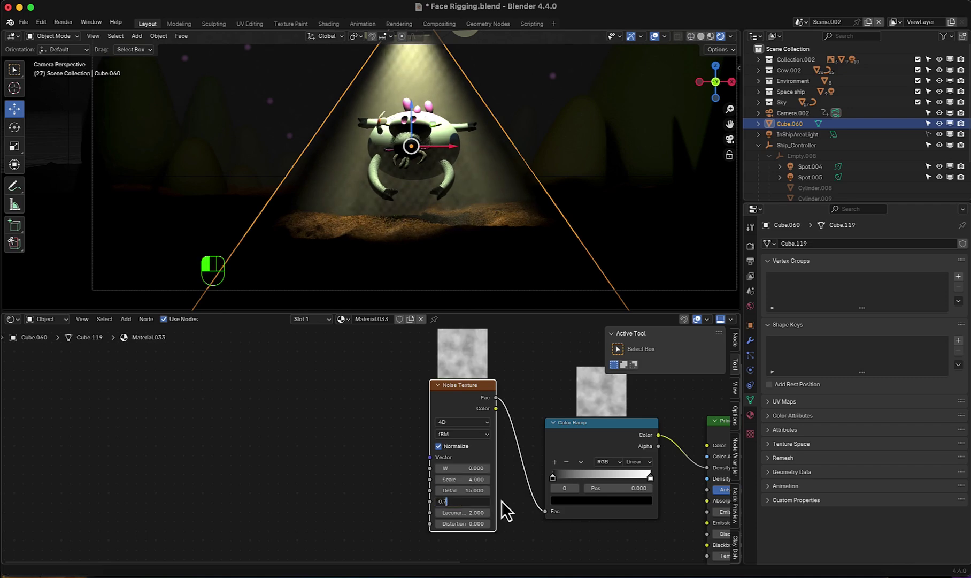
key("Return")
scroll(492, 487, "right", 5)
left_click_drag(474, 463, 536, 467)
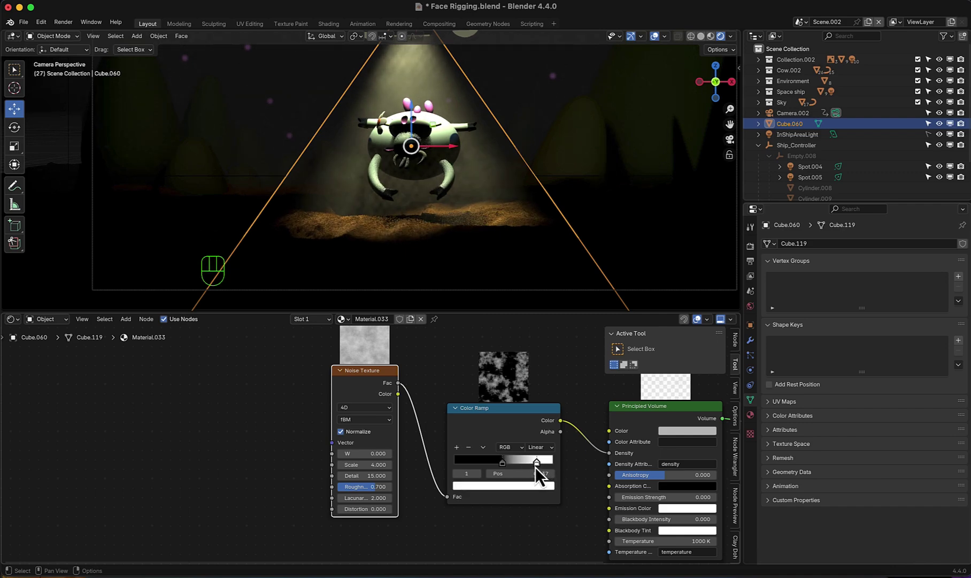
- Add Texture Coordinate and Mapping nodes feeding the beam's Noise Texture with Node Wrangler's Ctrl+T
scroll(537, 381, "left", 5)
left_click_drag(537, 381, 524, 397)
key("ctrl+t")
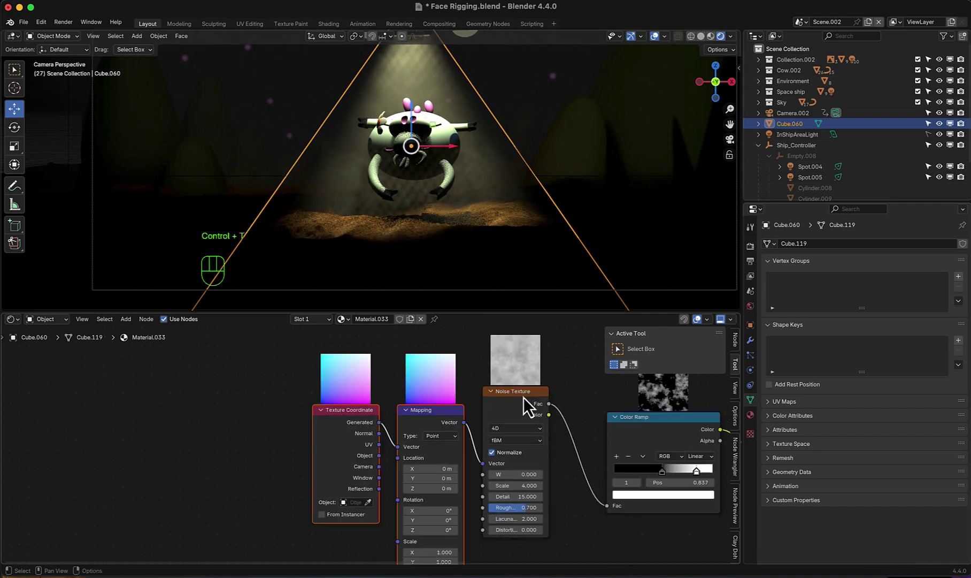
scroll(503, 430, "left", 4)
scroll(504, 430, "down", 3)
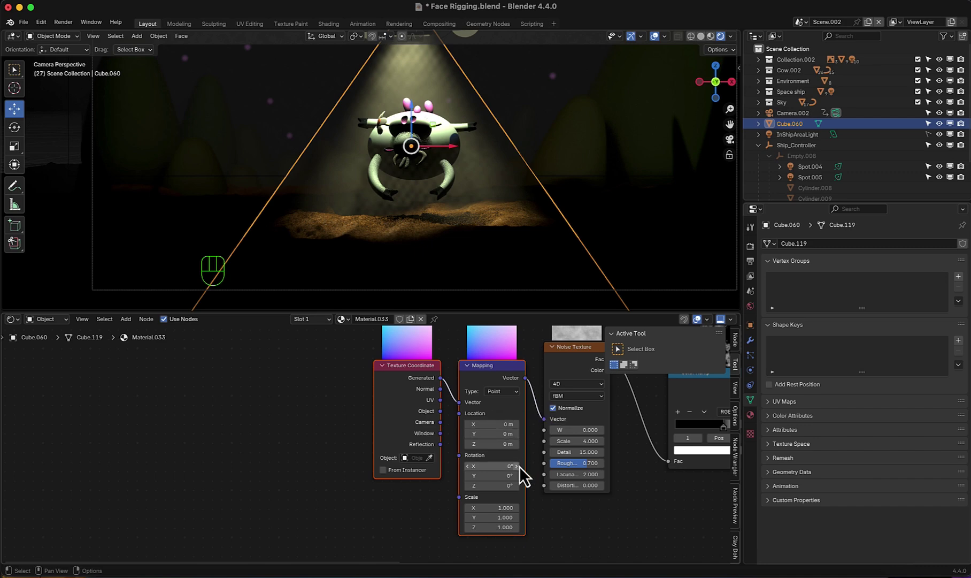
- Set the Mapping node's Rotation Z back to exactly 0°
left_click(508, 485)
mouse_move(509, 485)
left_mouse_down()
mouse_move(581, 486)
mouse_move(462, 487)
mouse_move(606, 483)
mouse_move(494, 485)
left_mouse_up()
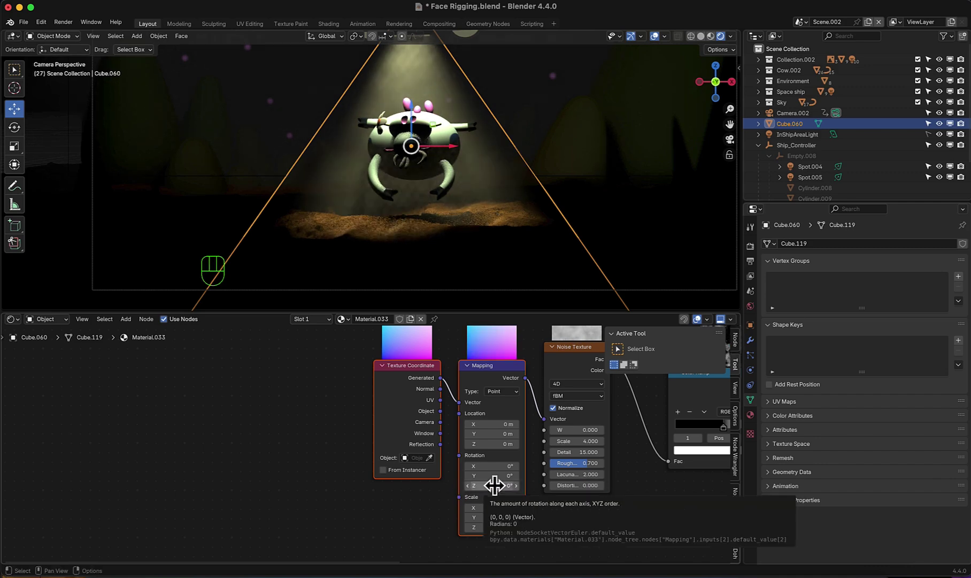
left_click(494, 486)
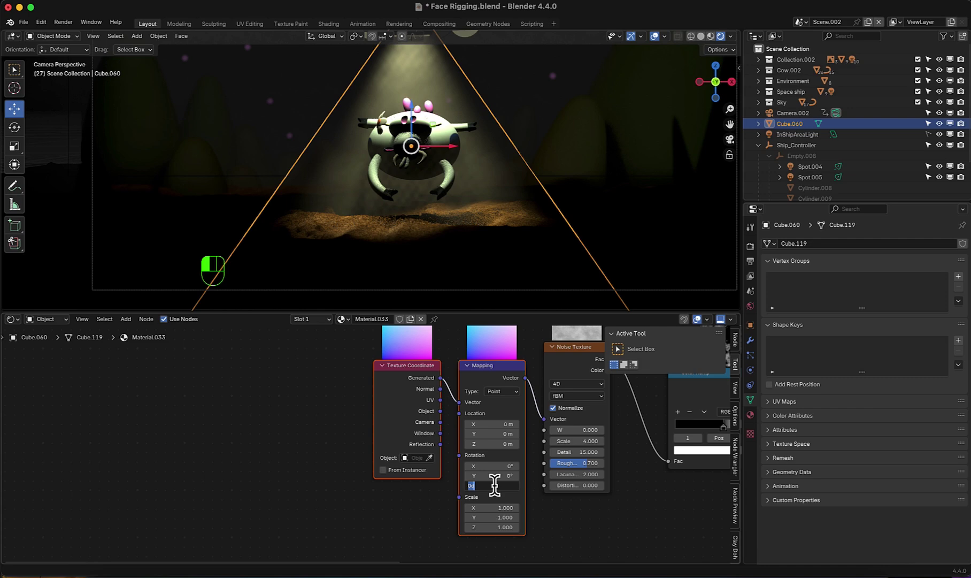
key("Return")
- Give Mapping Location Z a frame-based driver expression, then play the animation to watch the noise move
scroll(473, 482, "right", 5)
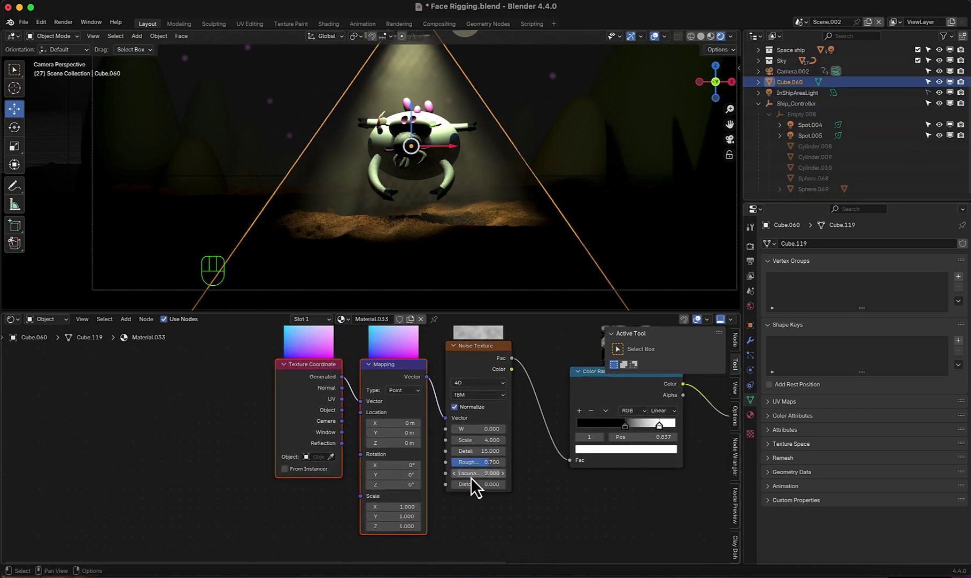
left_click(382, 439)
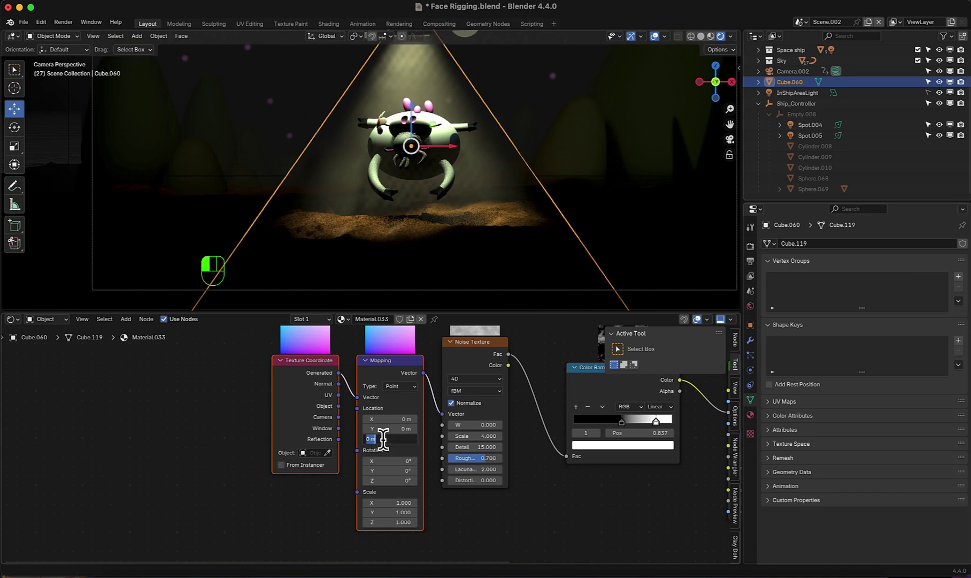
type("#")
key("super+v")
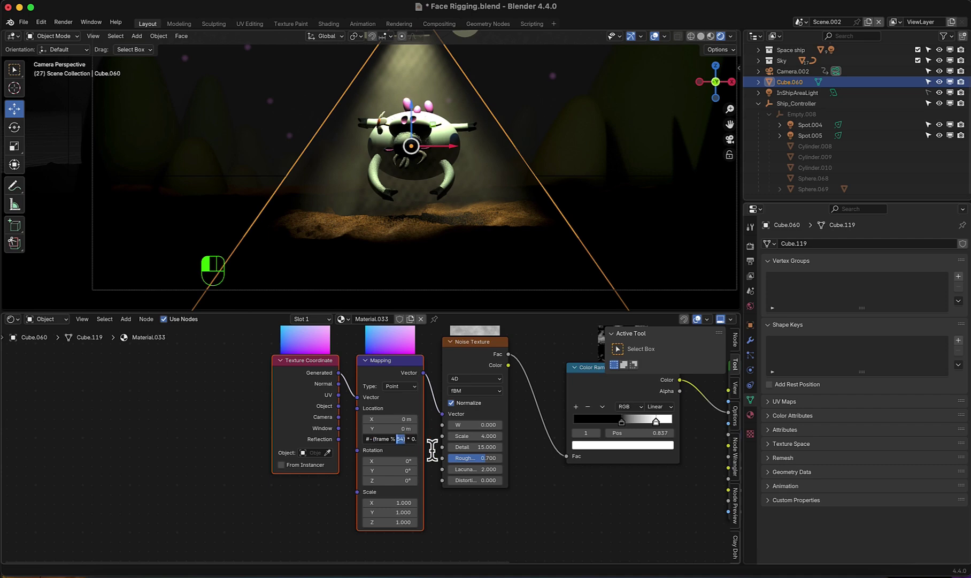
left_click(405, 439)
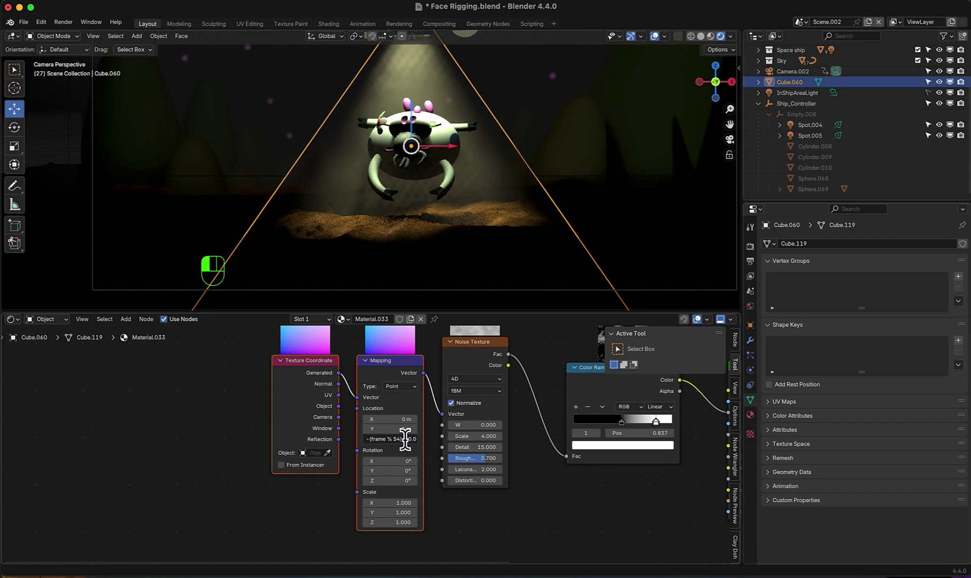
left_click_drag(409, 437, 423, 438)
key("Return")
key("space")
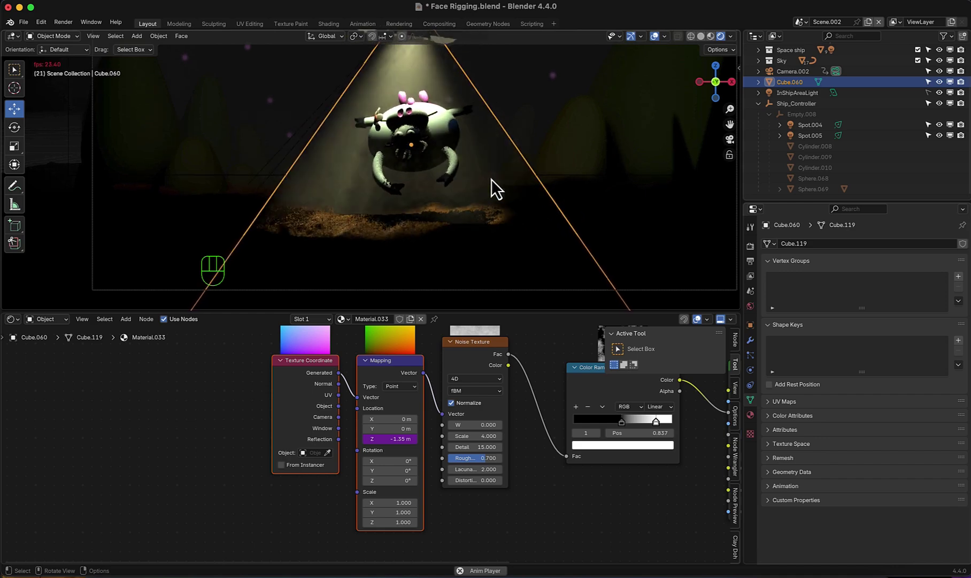
- Stop playback, make the beam mesh Cube.060 unselectable, and switch to right orthographic view
key("space")
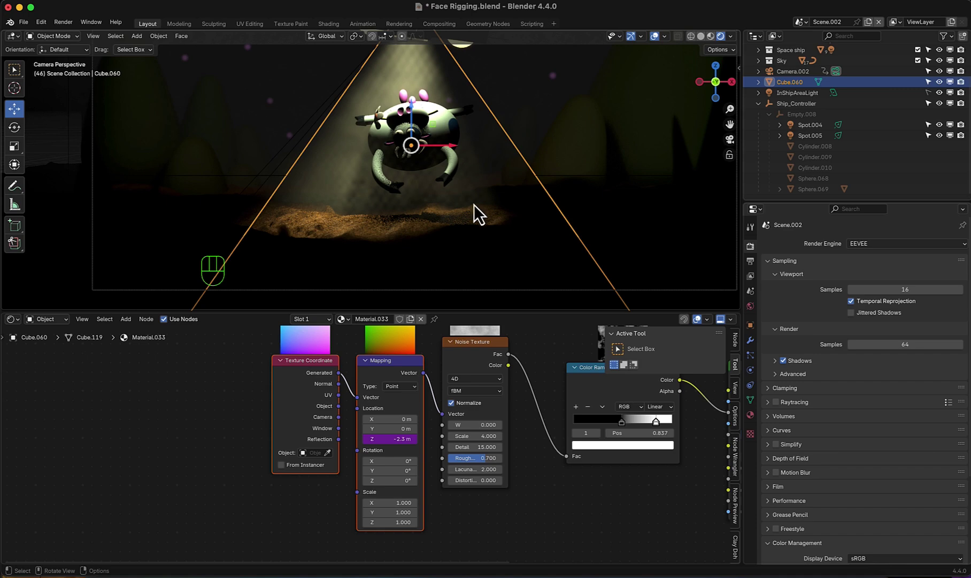
left_click(453, 130)
left_click(447, 130)
left_click(928, 82)
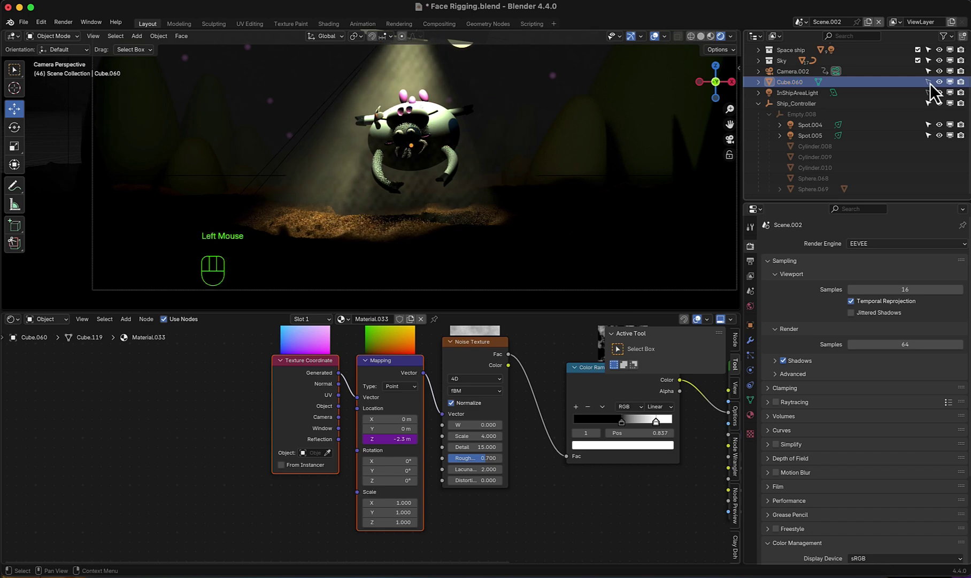
left_click(453, 142)
key("shift+a")
left_click(451, 127)
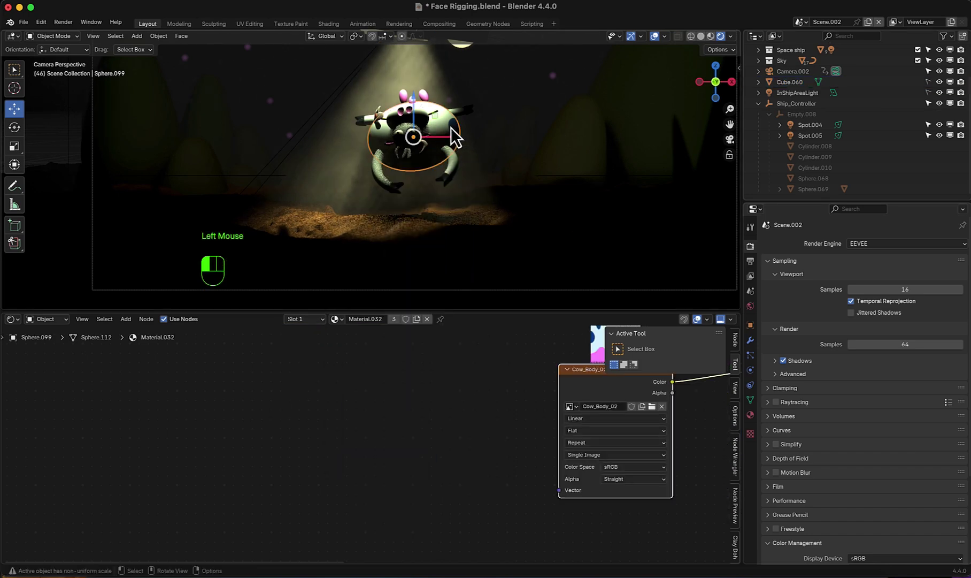
key("shift+s")
key("KP_3")
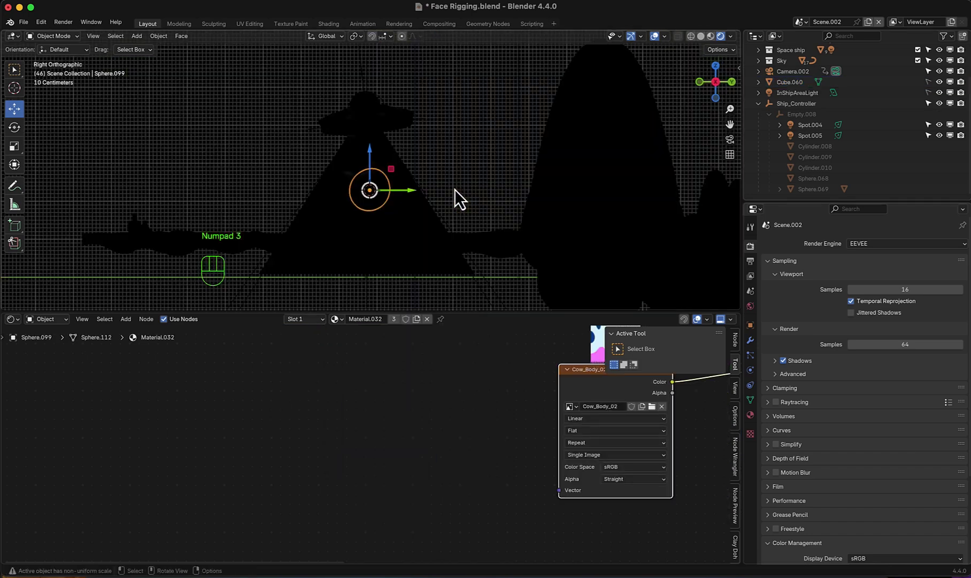
- Add a spot light, rotate it -90°, and move it to the left of the scene
key("shift+a")
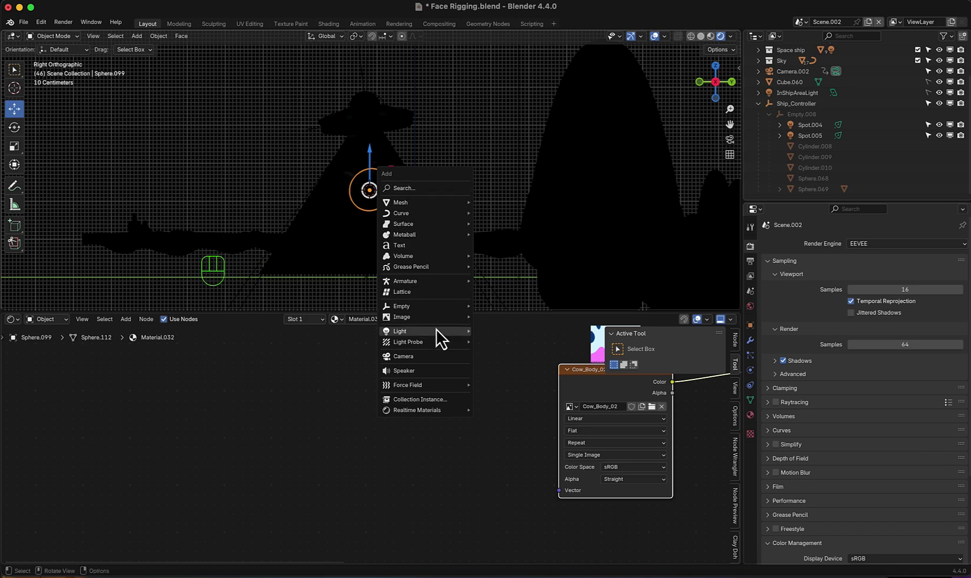
mouse_move(435, 330)
left_click(490, 353)
key("r")
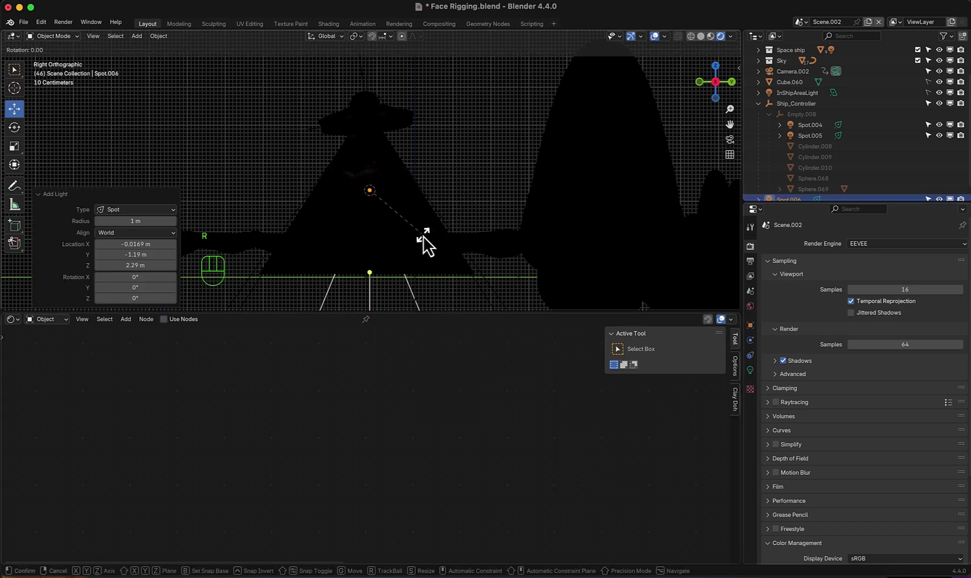
key("ctrl")
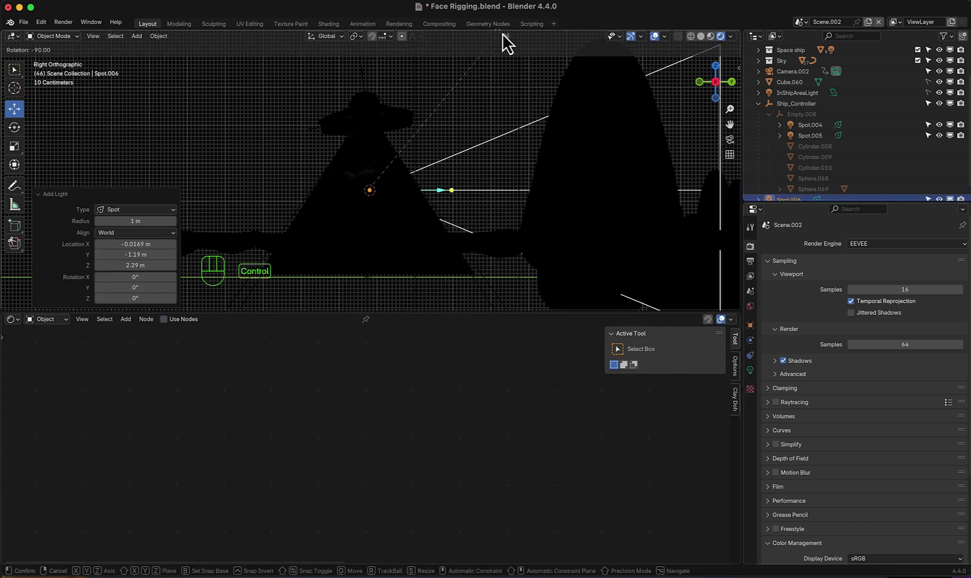
left_click(504, 33)
key("g")
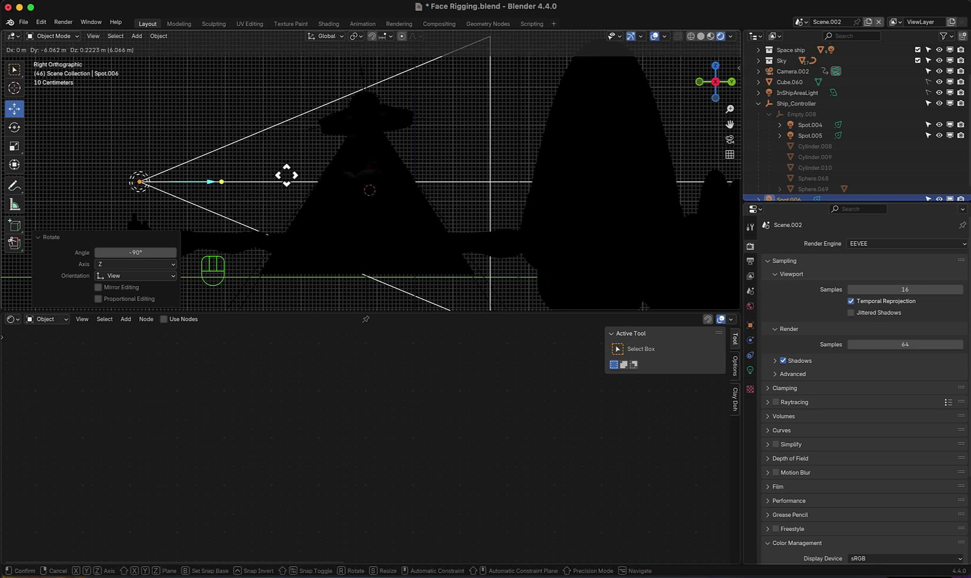
left_click(283, 185)
- Give the spotlight 200 W power, a 1 m radius and a 19.8° spot size
key("KP_0")
left_click(750, 369)
left_click(898, 315)
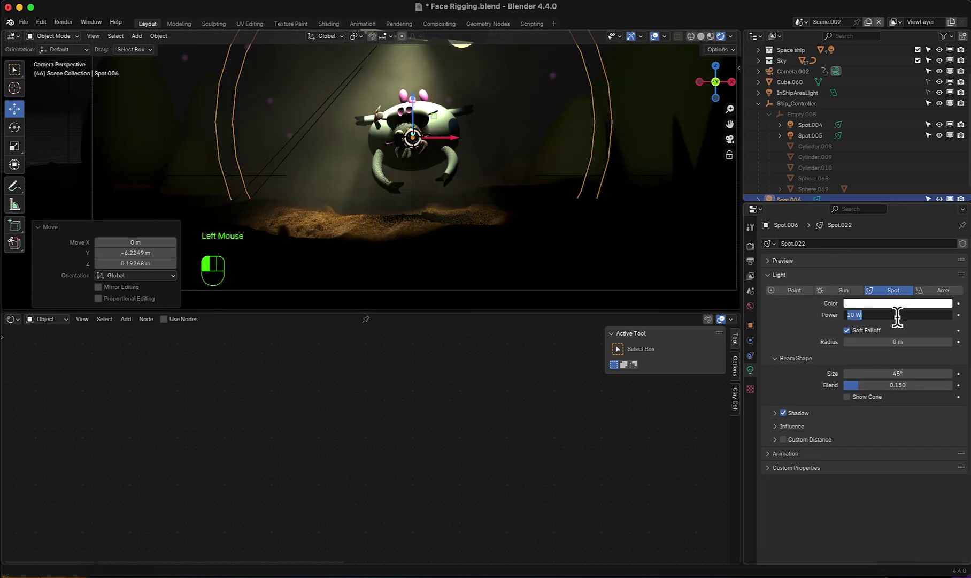
type("1000")
key("Return")
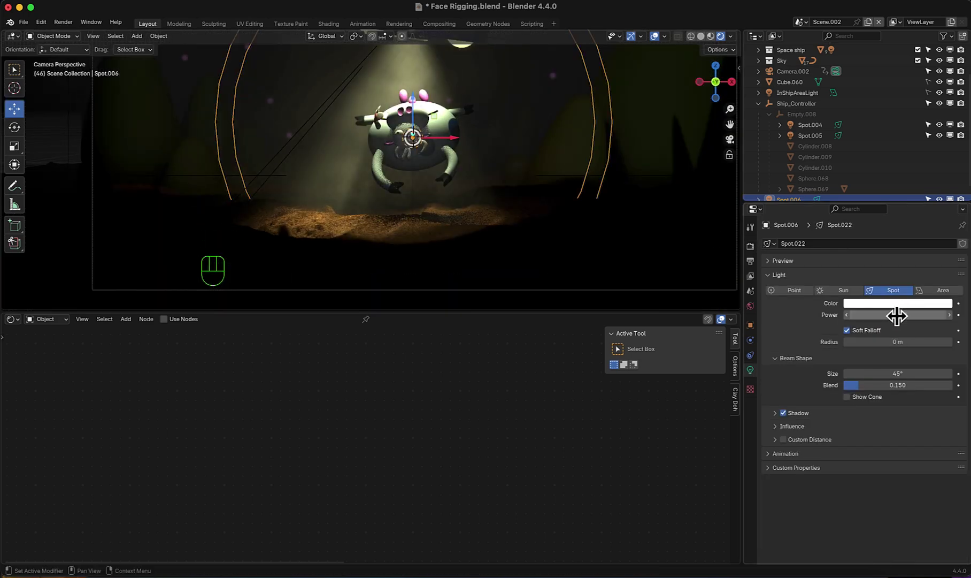
left_click(897, 315)
type("200")
key("Return")
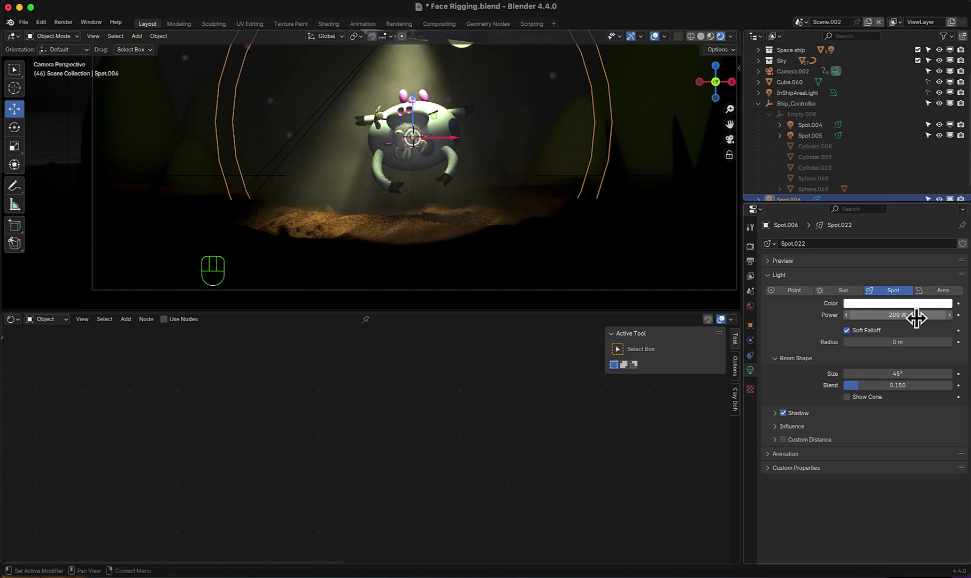
left_click(902, 340)
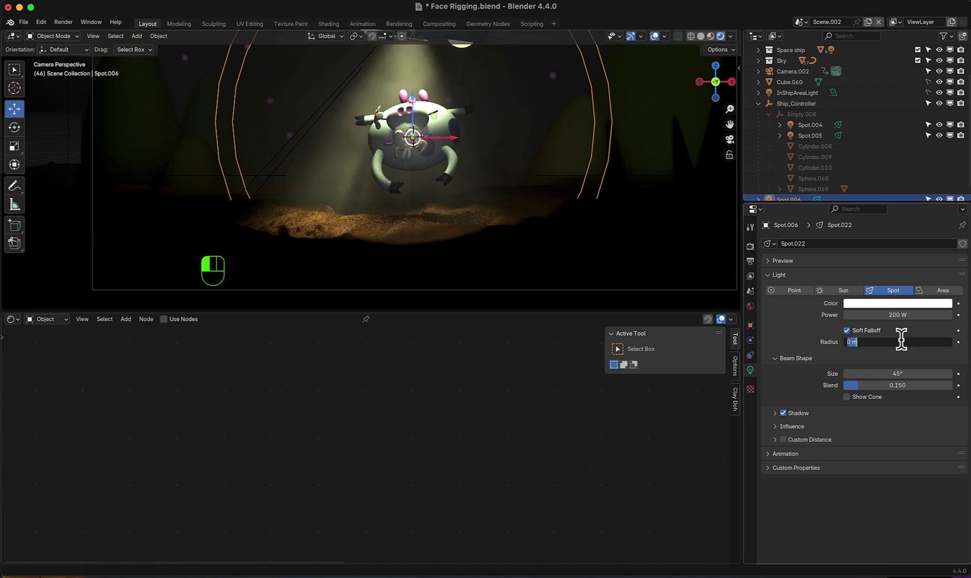
type("1")
key("Return")
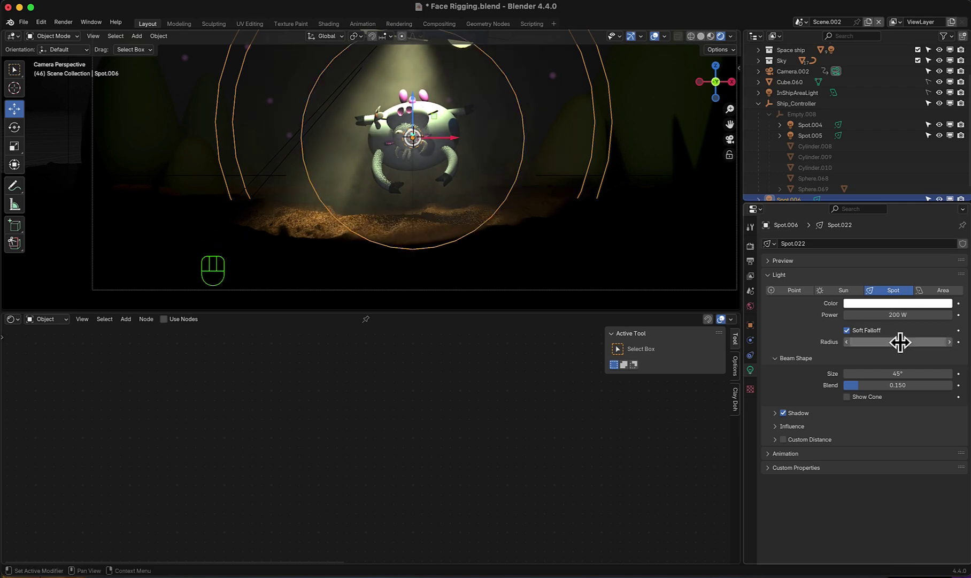
left_click_drag(897, 373, 819, 379)
- Raise the spotlight to Z 0.85 m and tilt it 8° toward the cow
middle_click_drag(669, 300, 554, 143)
key("KP_3")
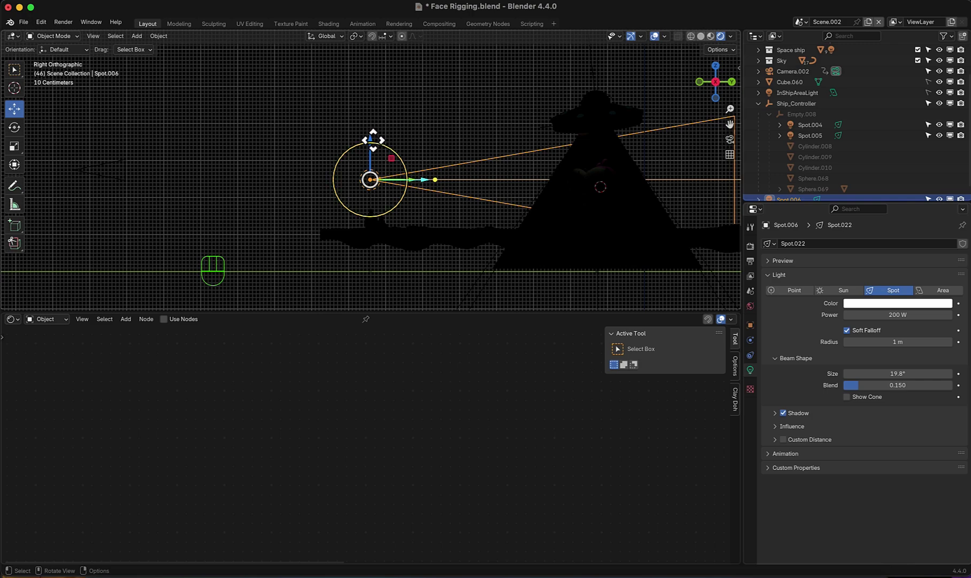
left_click_drag(373, 140, 368, 102)
key("r")
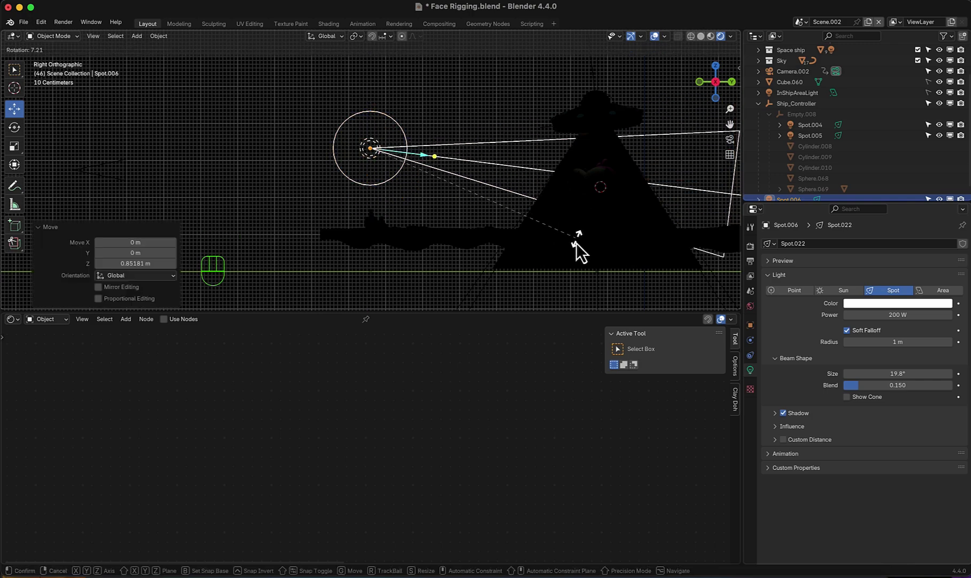
left_click(577, 243)
key("KP_0")
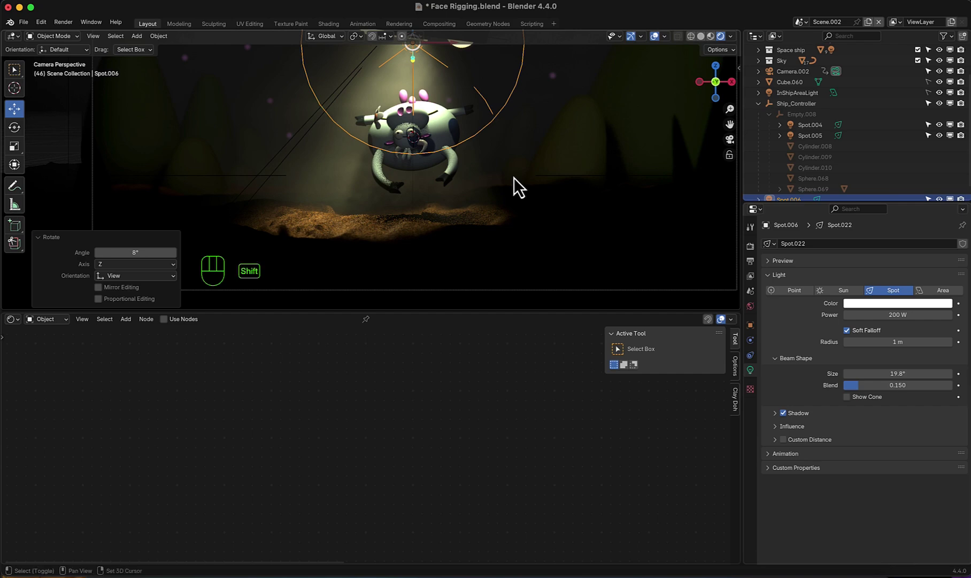
middle_click_drag(514, 177, 508, 176)
key("KP_0")
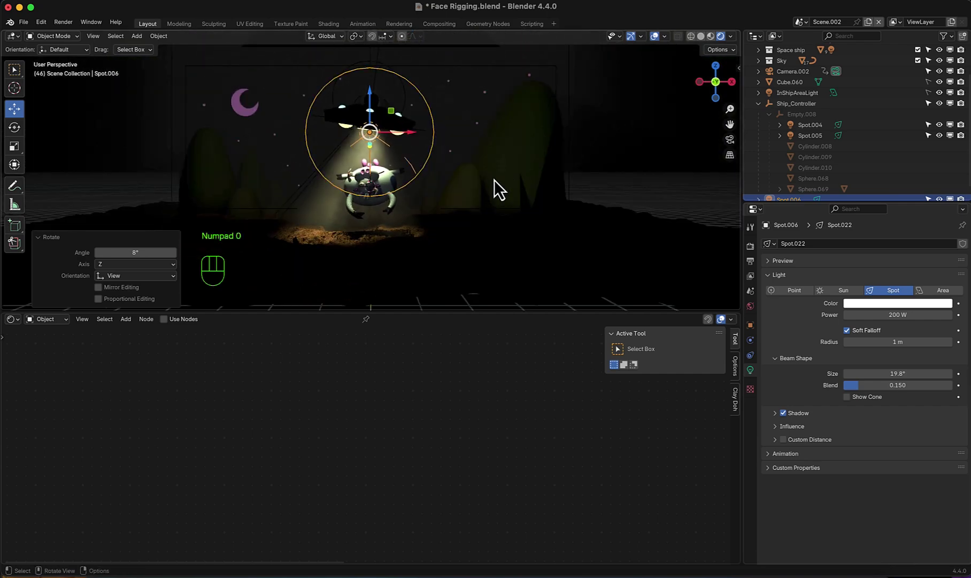
left_click_drag(430, 313, 428, 458)
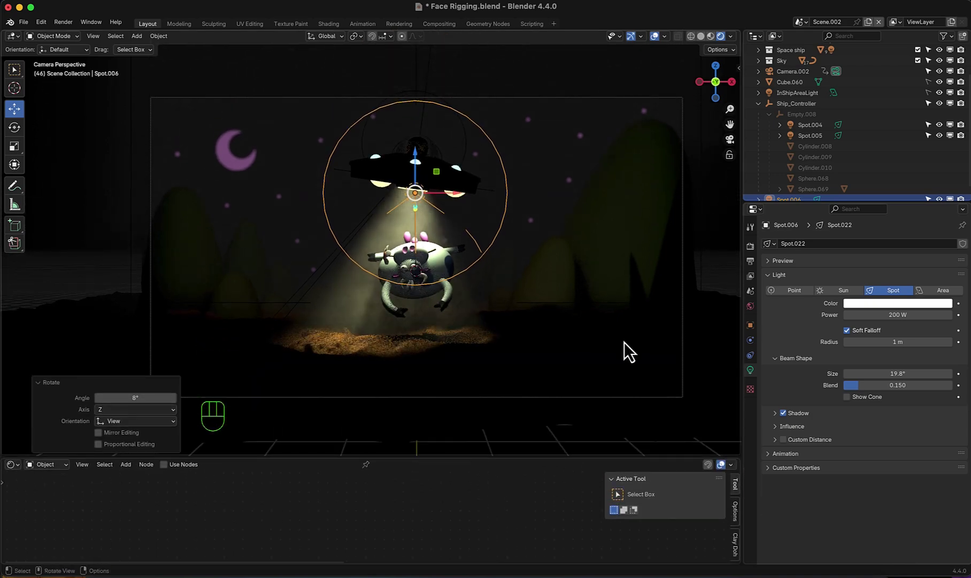
- Set the viewport Compositor to Camera, shift the Lens Distortion node left, and switch the render engine to Cycles
left_click(751, 246)
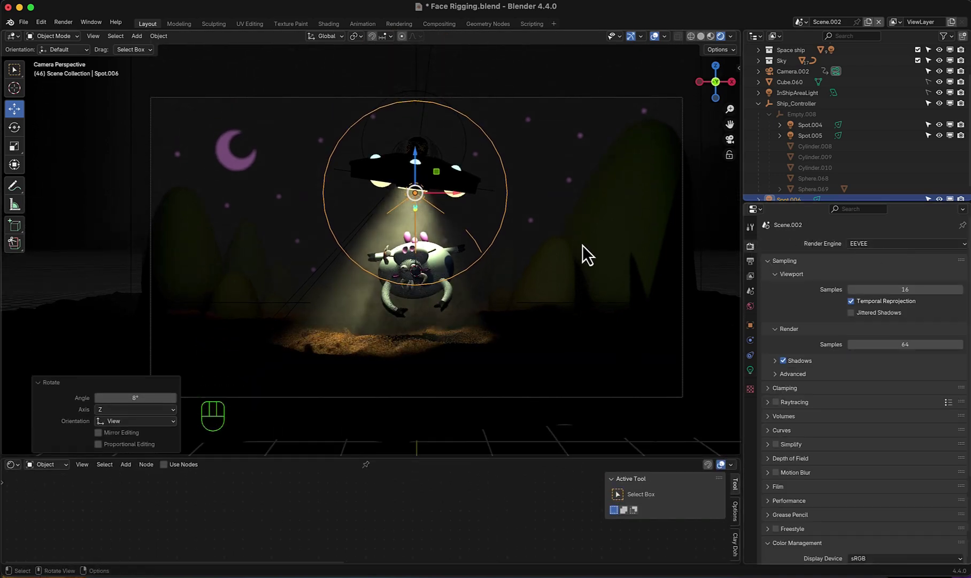
left_click(731, 35)
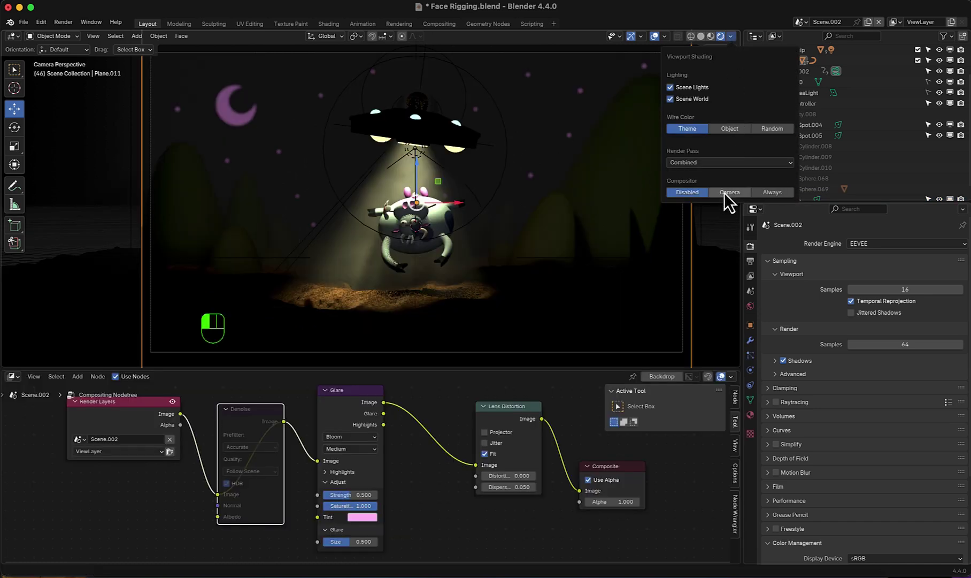
left_click(724, 193)
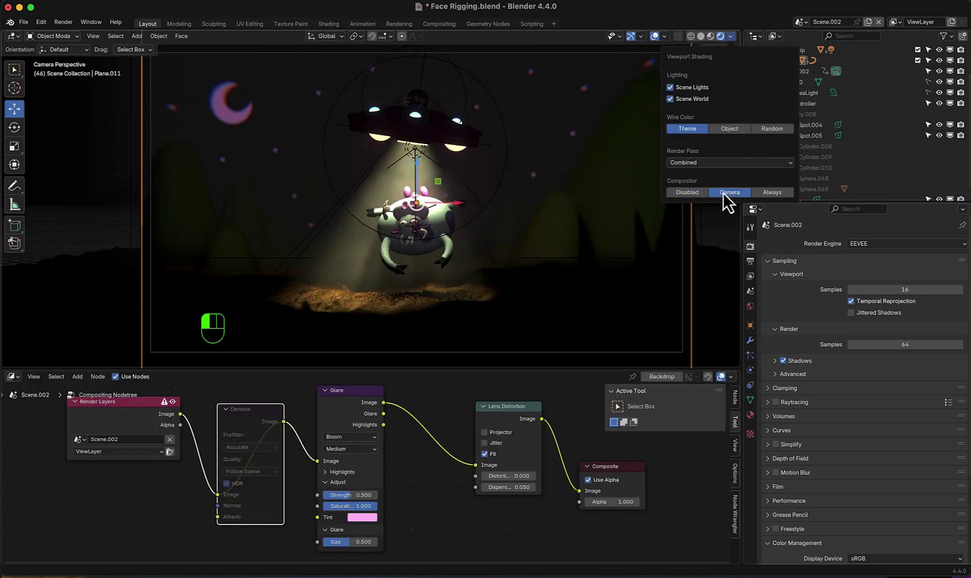
left_click(360, 393)
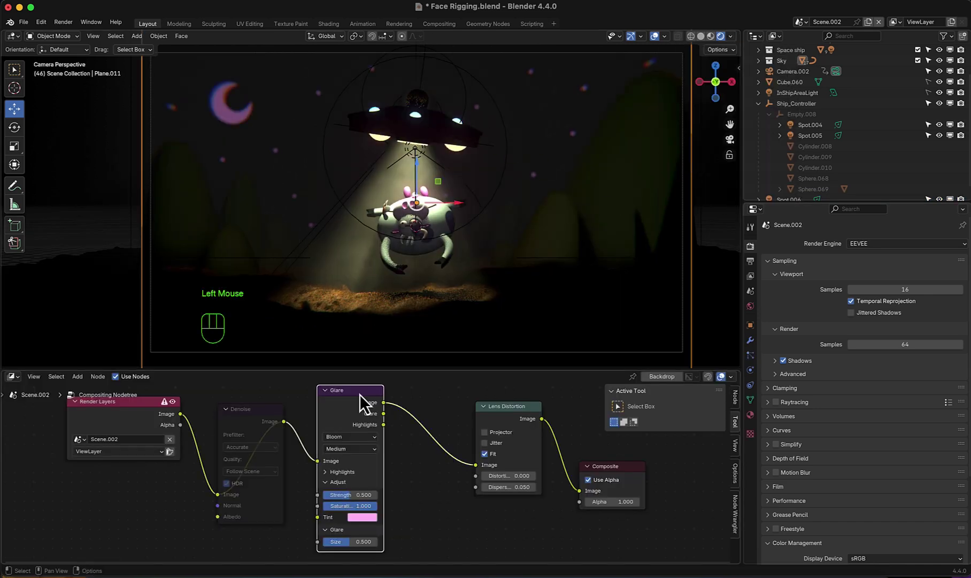
left_click(508, 408)
left_click_drag(509, 411, 481, 413)
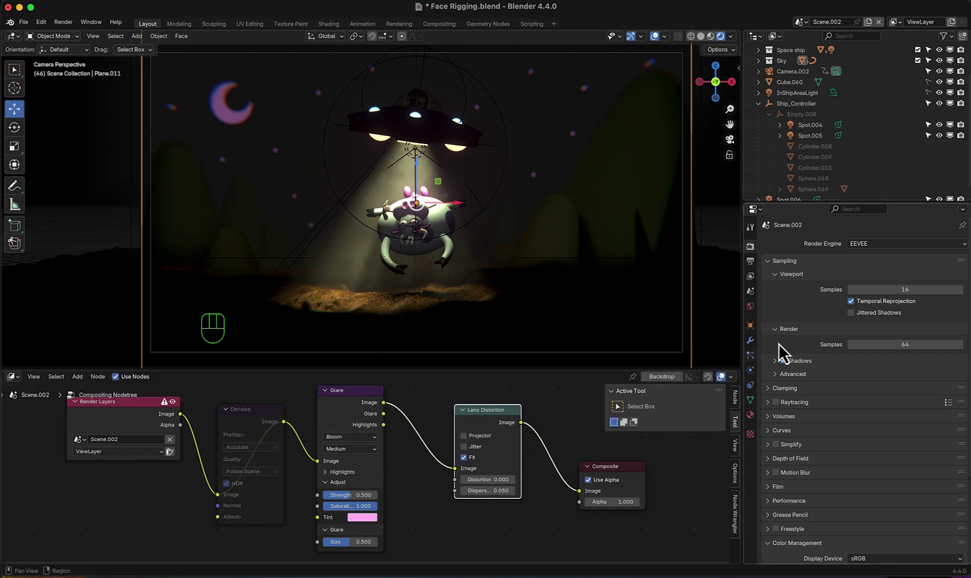
left_click(857, 248)
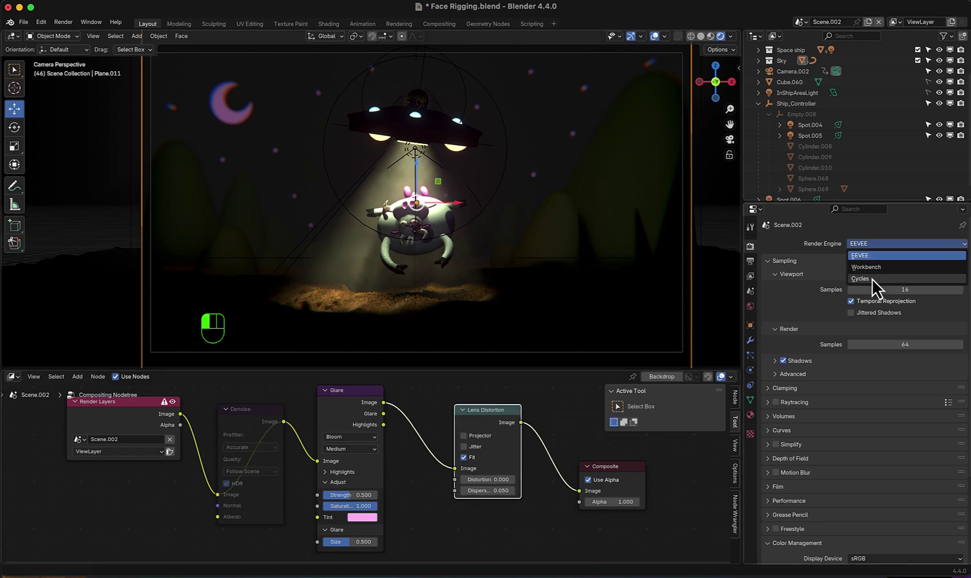
left_click(873, 279)
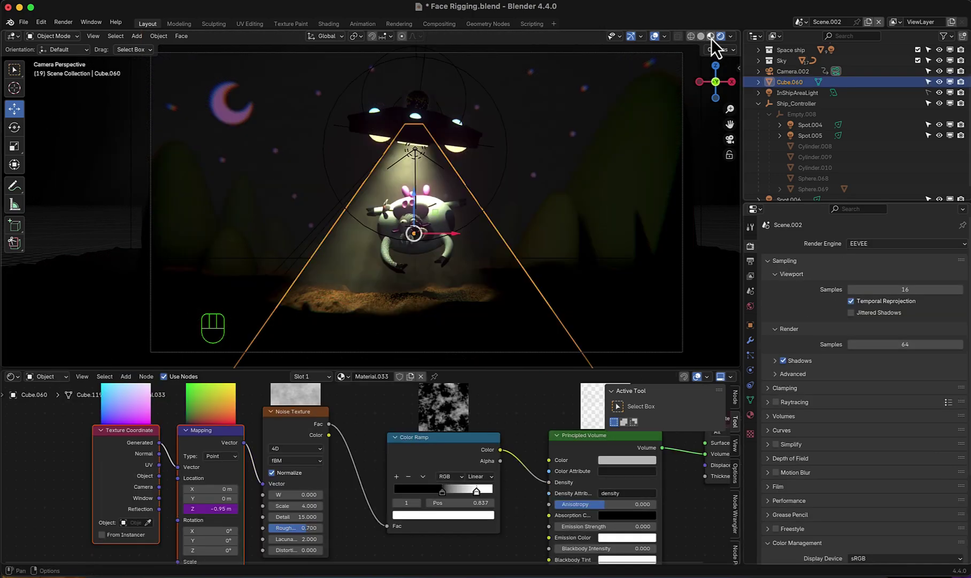
- Switch to Material Preview shading and play the animation, leaving and re-entering the camera view
left_click(711, 36)
key("space")
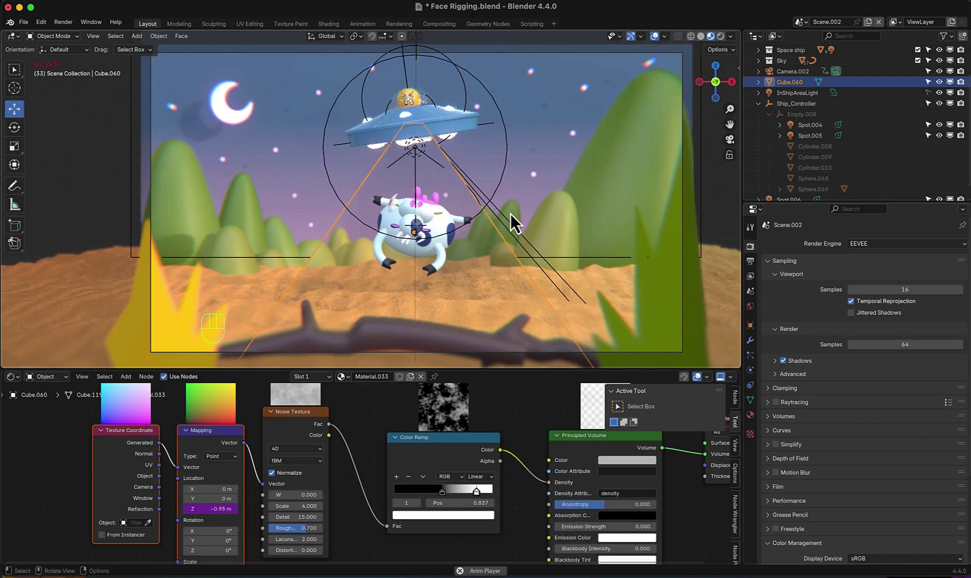
key("KP_0")
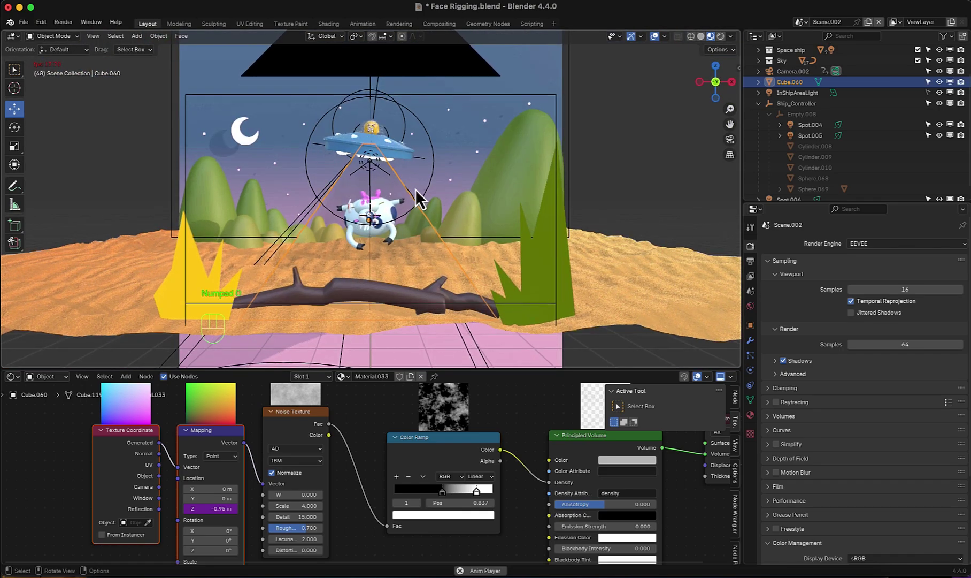
key("KP_0")
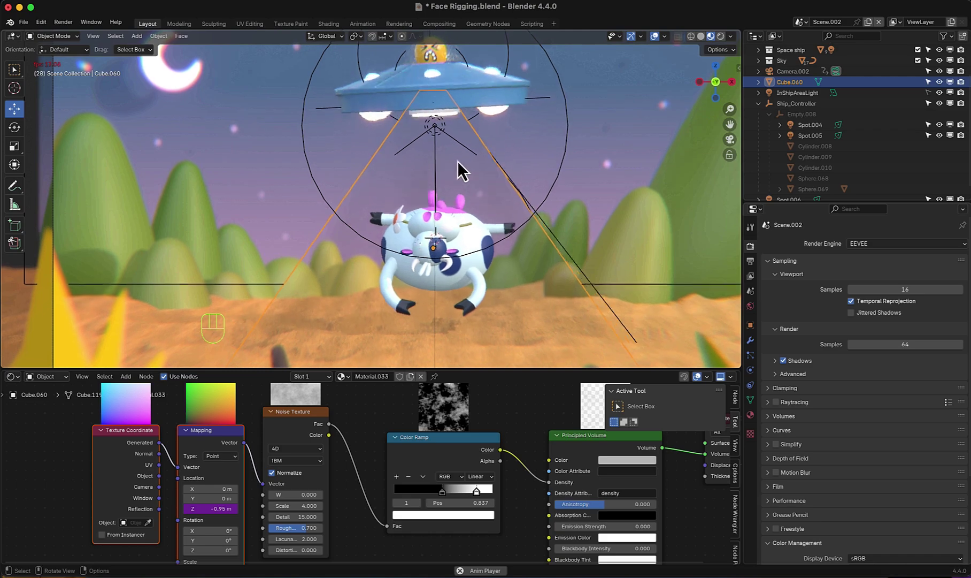